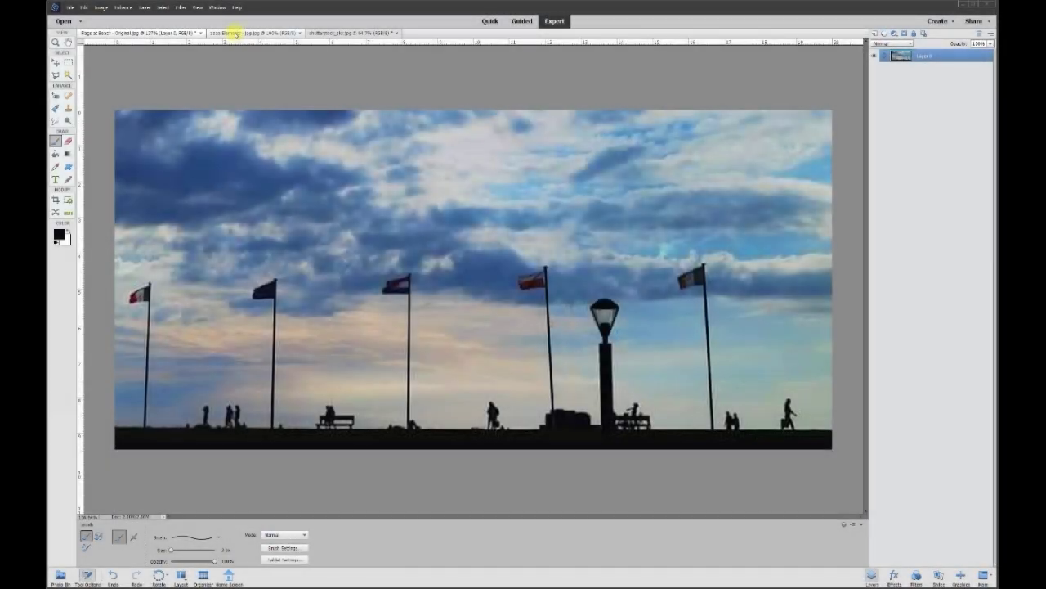
Step: Return to the beach flag photo, switch to the Move tool and deselect the layer
left_click(234, 33)
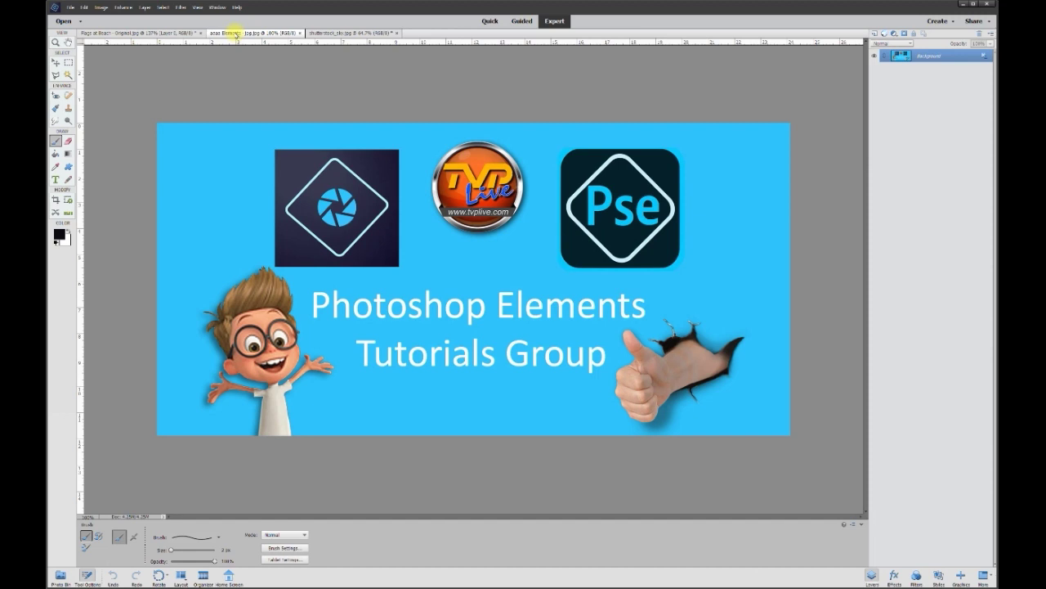
left_click(161, 36)
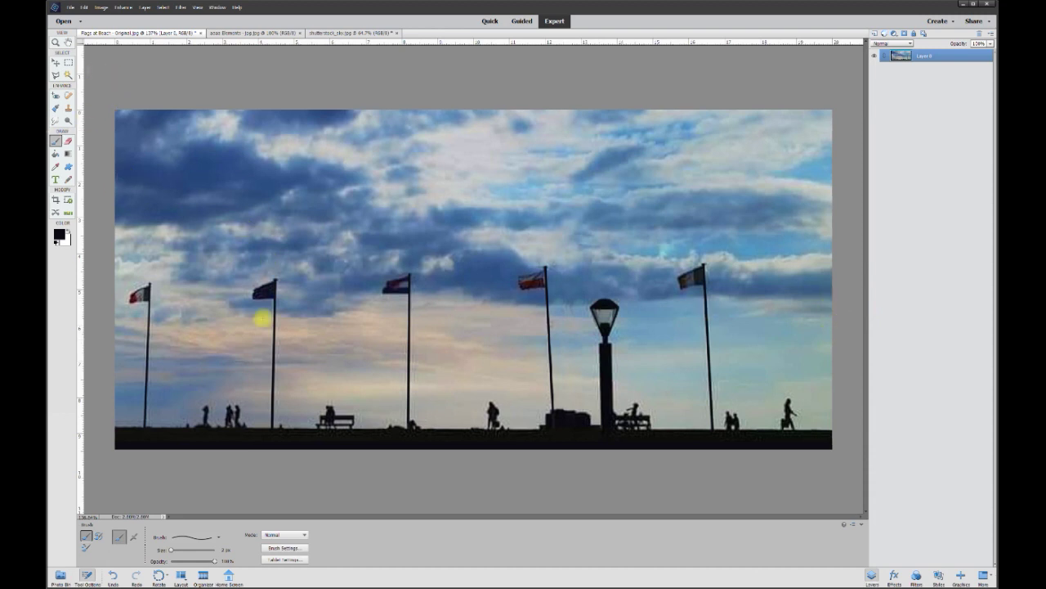
left_click(56, 62)
left_click(231, 75)
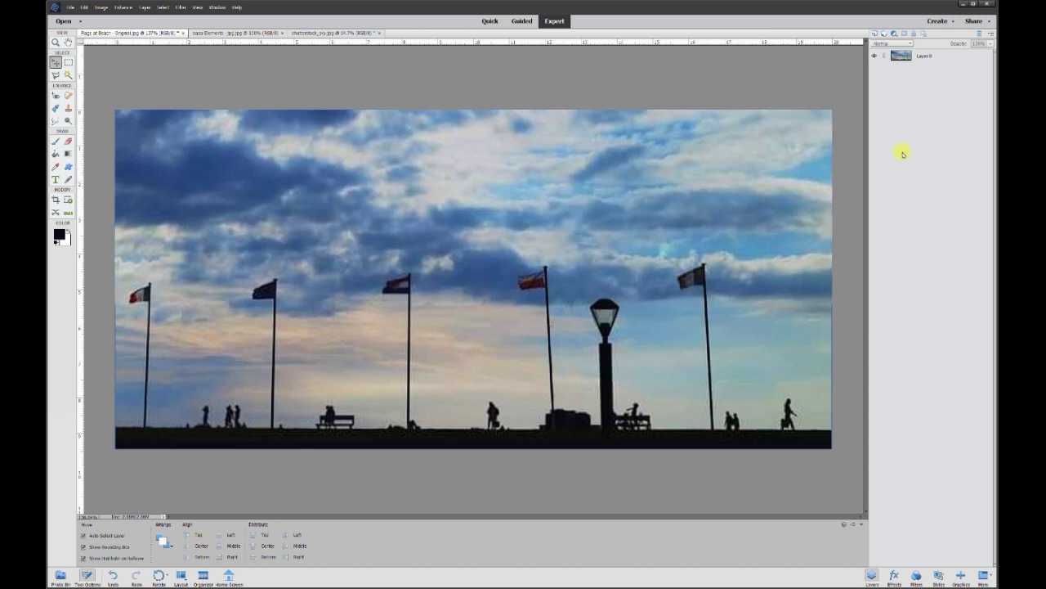
Step: Duplicate Layer 0 as 'Layer 0 copy' and hide the copy
left_click(926, 56)
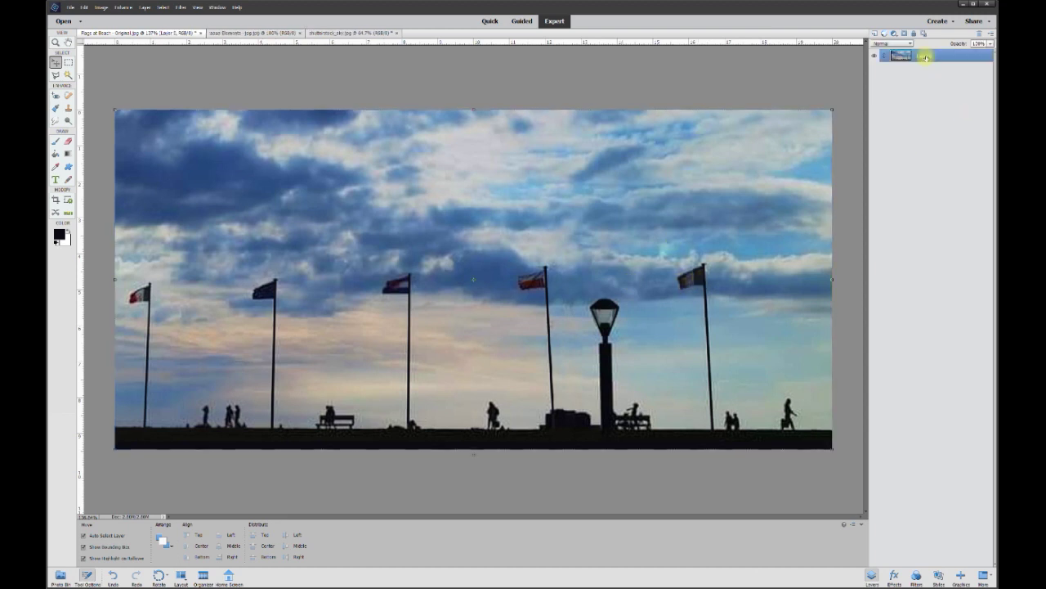
right_click(926, 56)
left_click(948, 86)
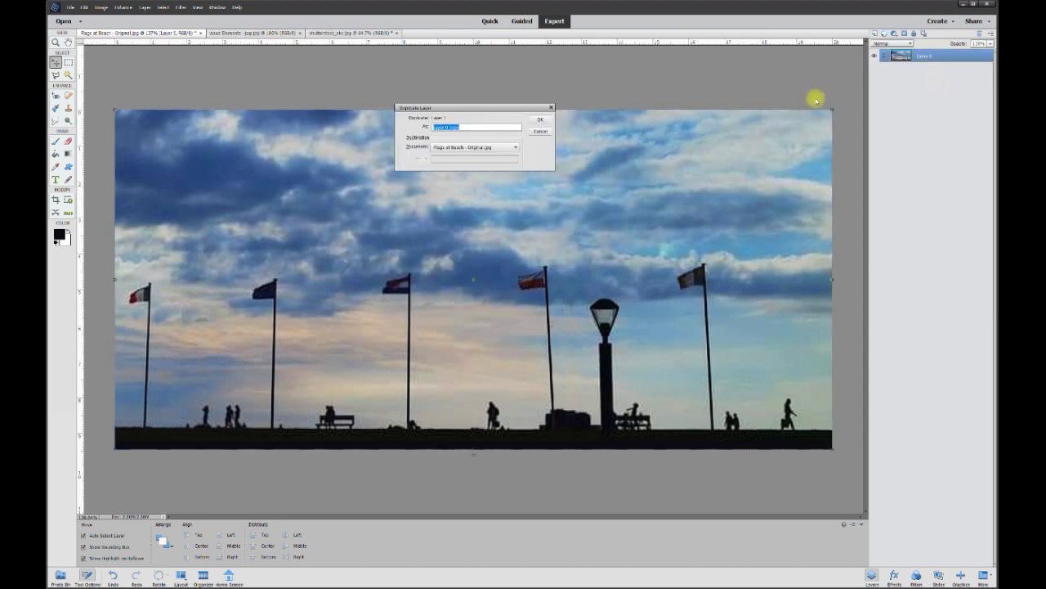
left_click(541, 121)
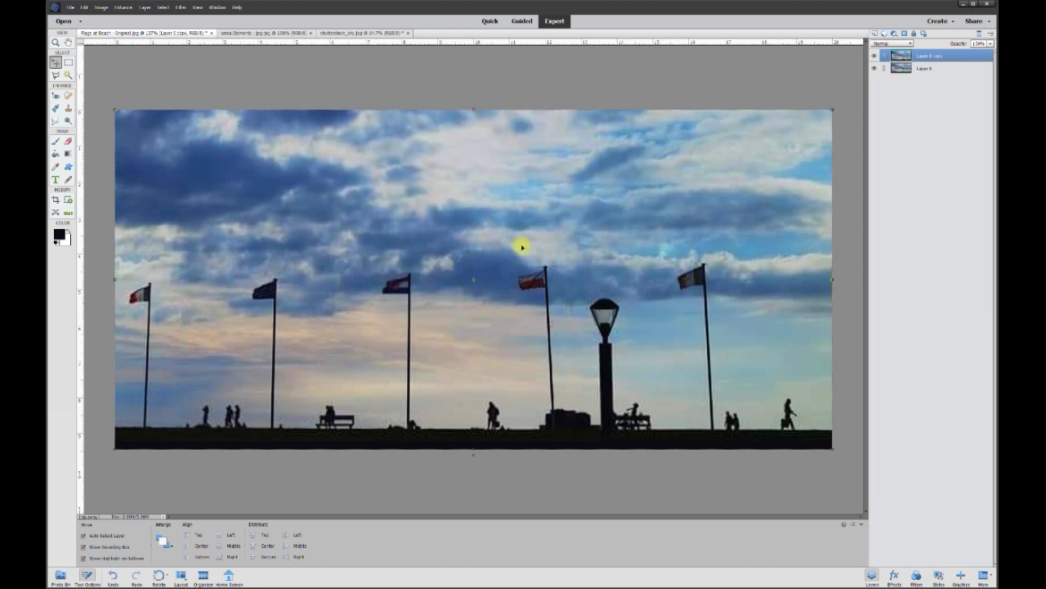
left_click(874, 56)
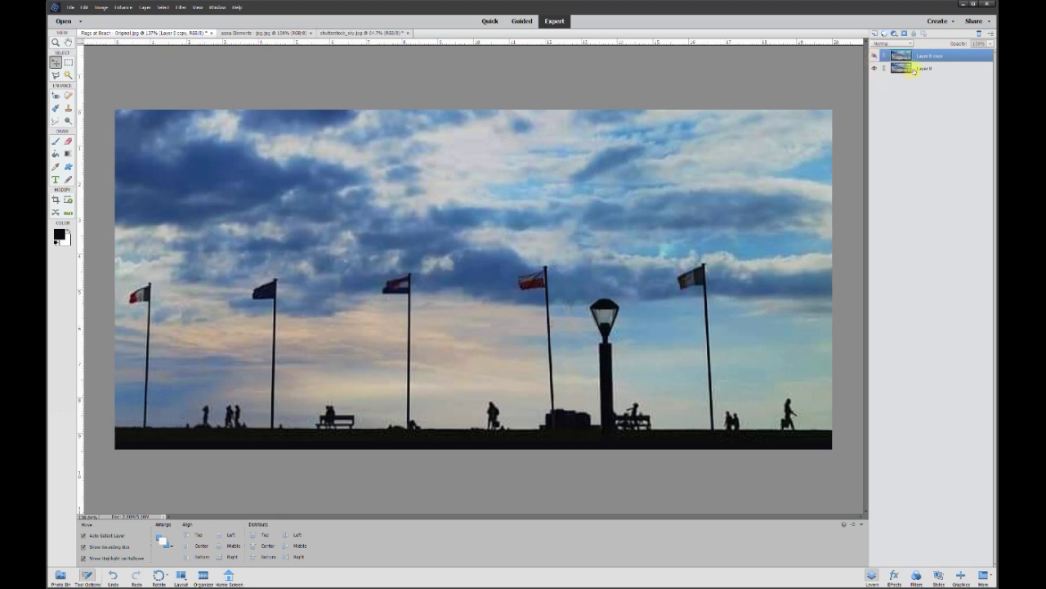
Step: Toggle Layer 0's visibility to compare the layers, leaving Layer 0 selected and visible
left_click(875, 71)
left_click(875, 70)
left_click(922, 69)
left_click(874, 69)
left_click(874, 69)
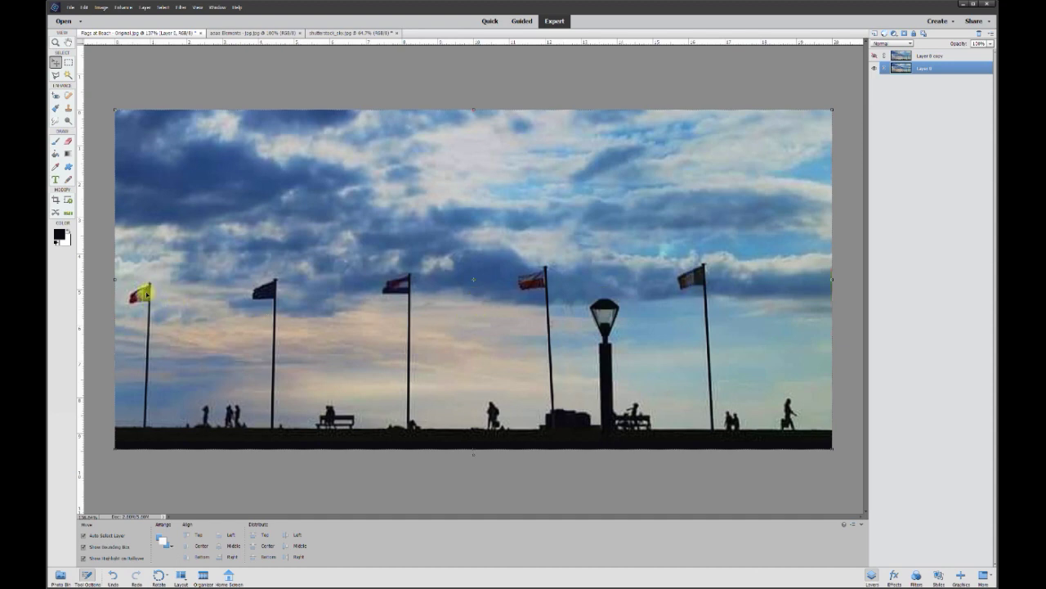
scroll(146, 294, "up", 4)
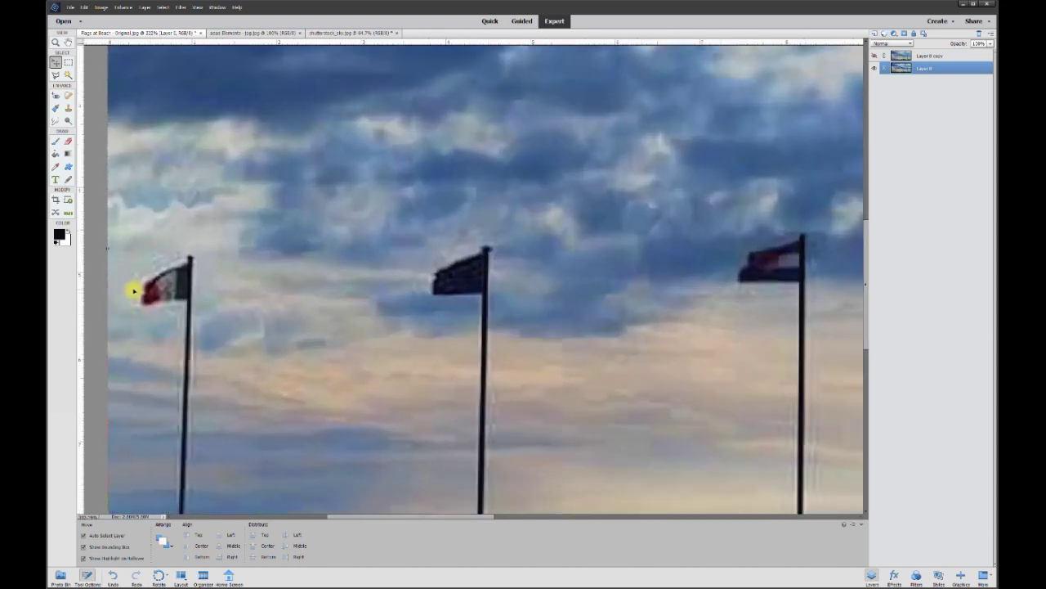
Step: Zoom in and set up the Eraser with a thin soft brush tip
scroll(133, 290, "up", 4)
left_click(67, 142)
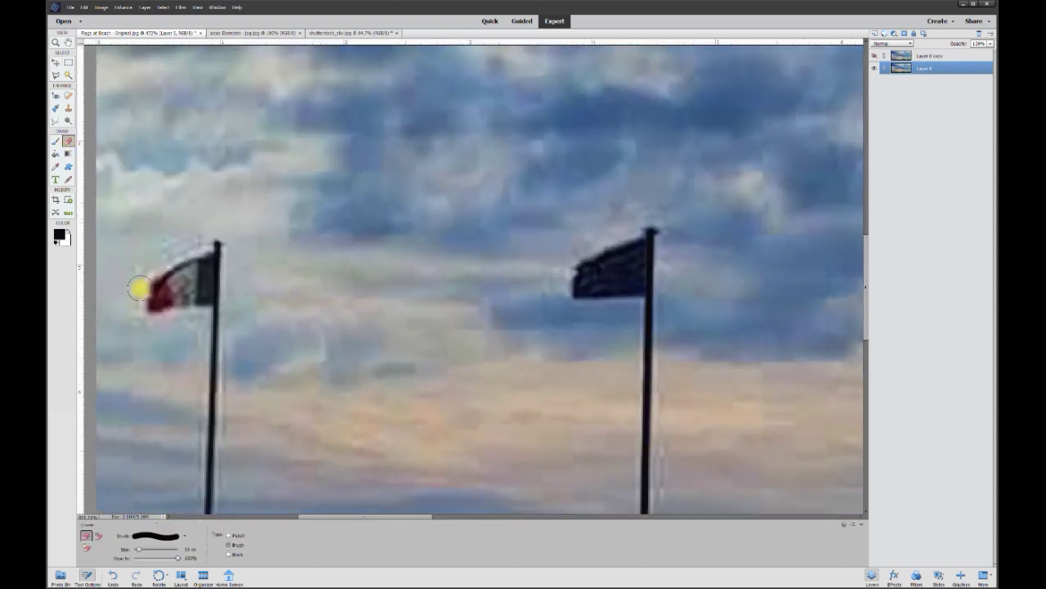
left_click(184, 535)
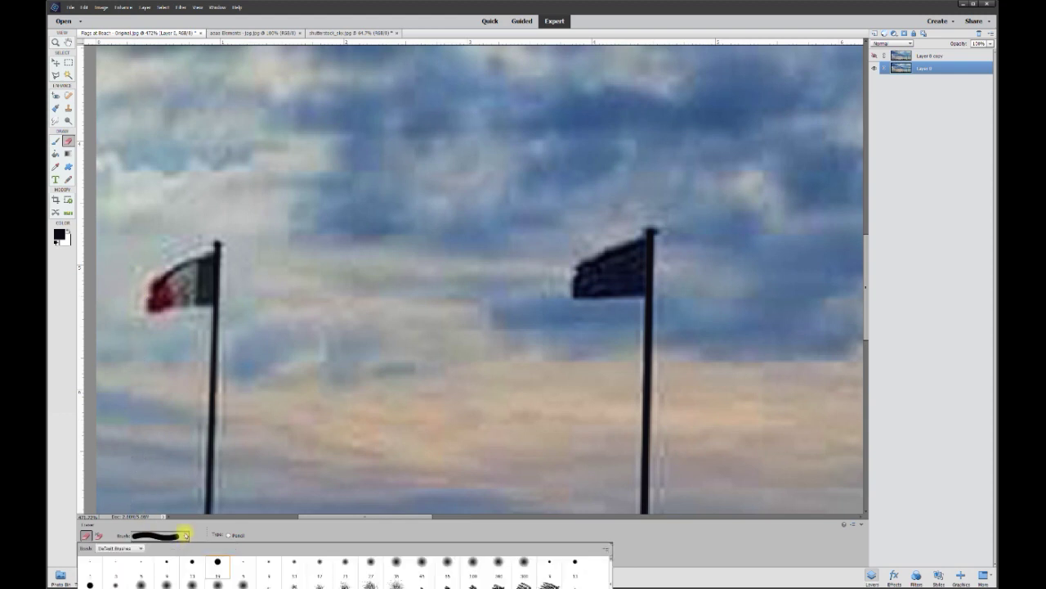
left_click(242, 564)
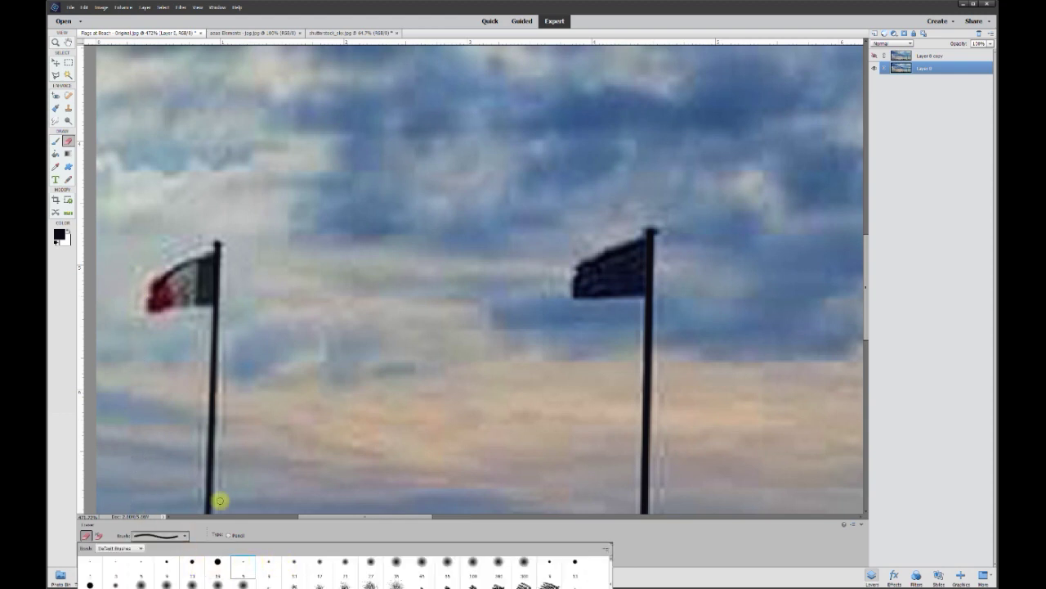
left_click(211, 311)
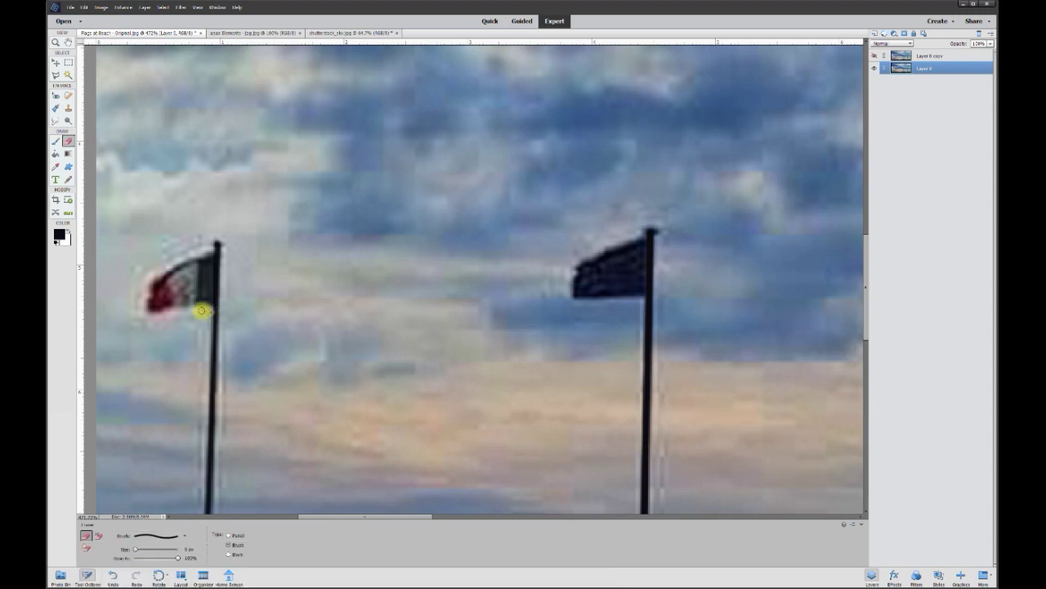
Step: Erase thin outlines along the edges of the left flag, second flag and another flag
left_click_drag(201, 310, 157, 319)
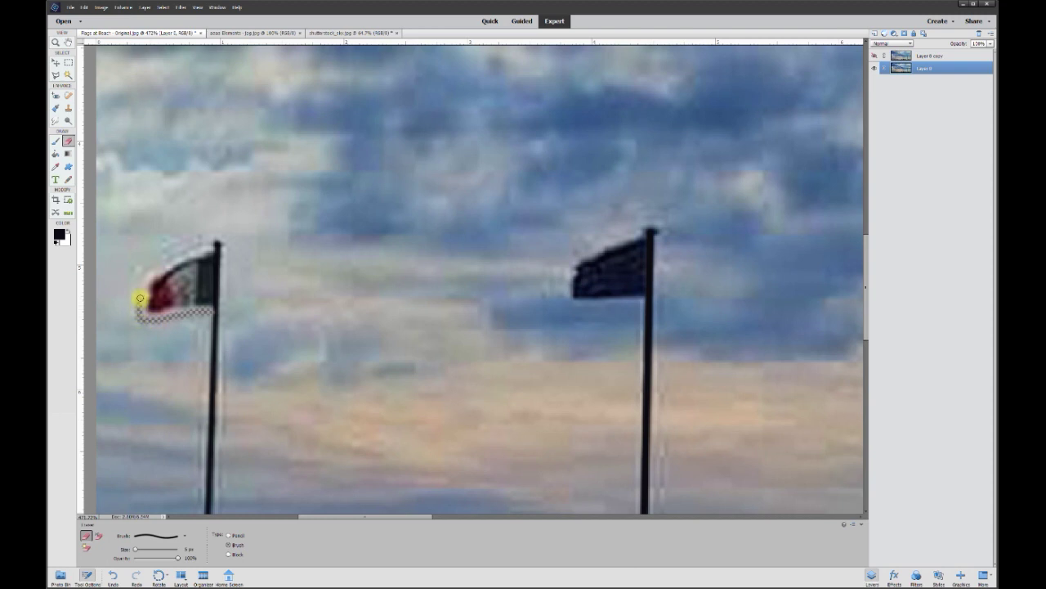
left_click_drag(159, 266, 190, 251)
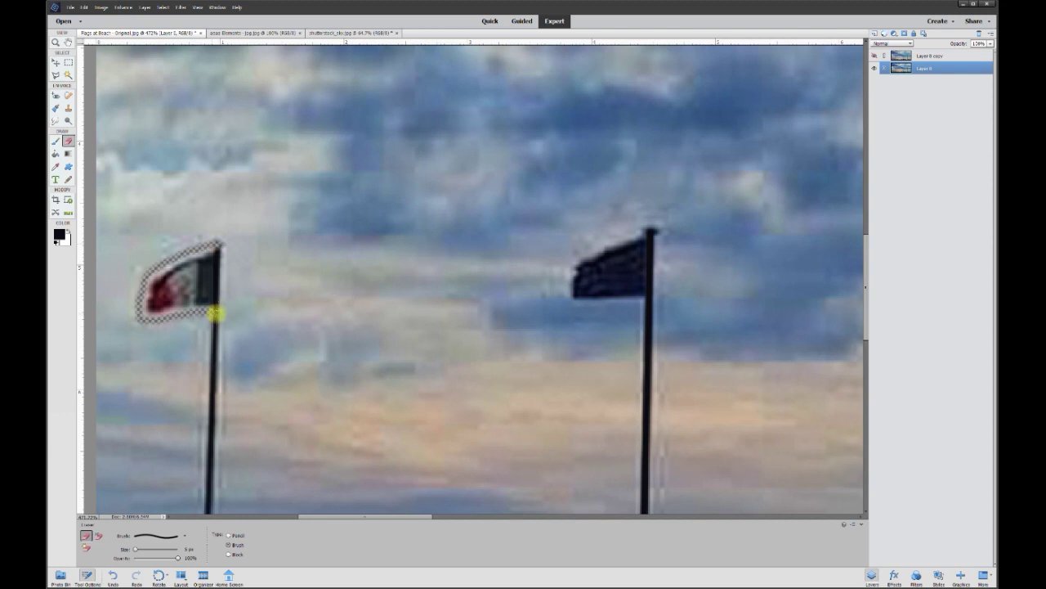
left_click(215, 313, "shift")
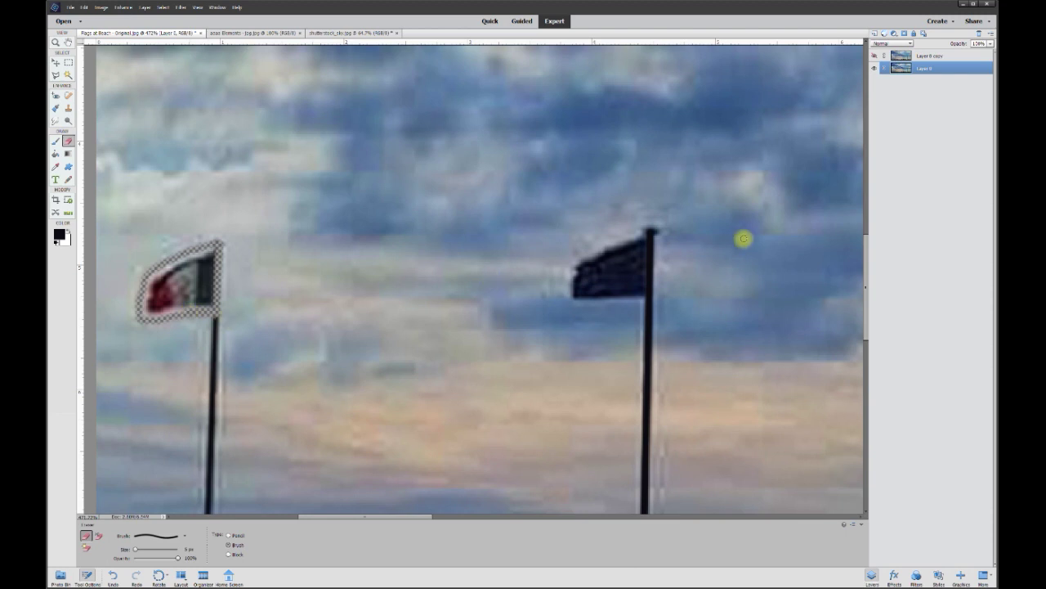
mouse_move(641, 232)
left_mouse_down()
mouse_move(586, 254)
mouse_move(572, 300)
left_mouse_up()
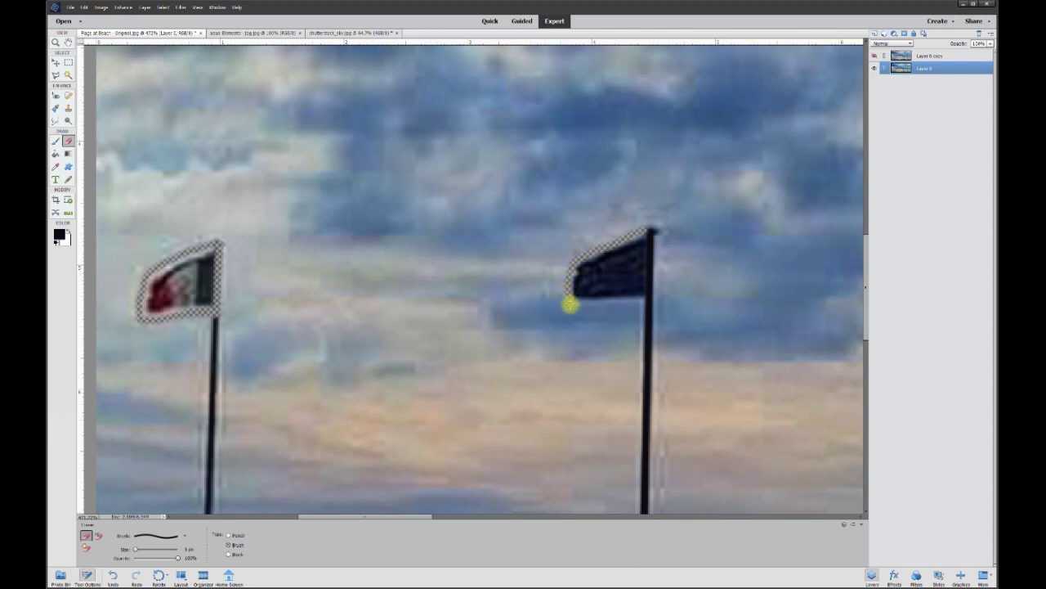
left_click(649, 299, "shift")
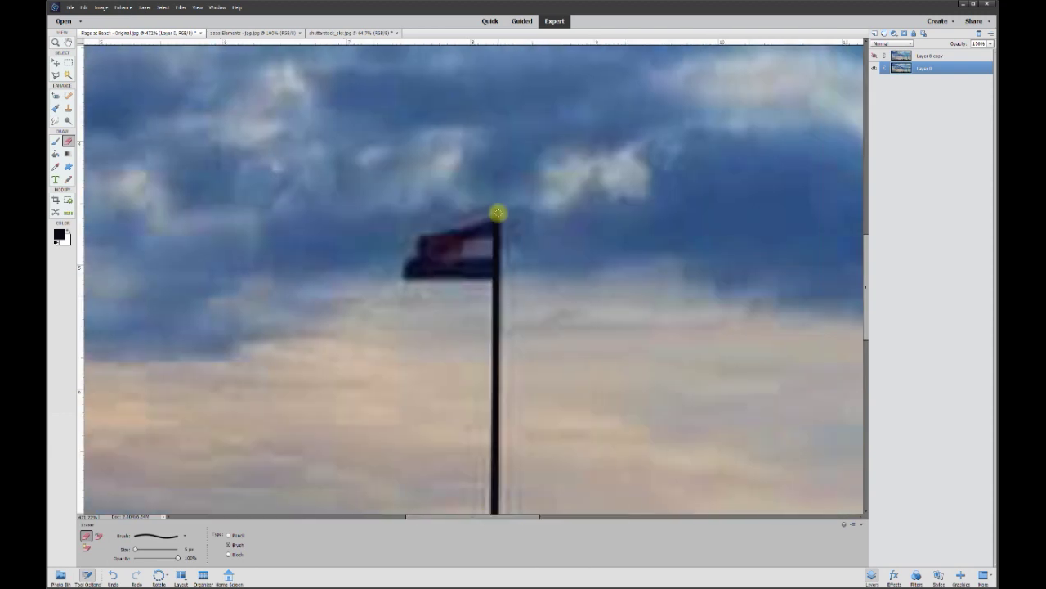
mouse_move(498, 212)
left_mouse_down()
mouse_move(406, 242)
mouse_move(498, 208)
left_mouse_up()
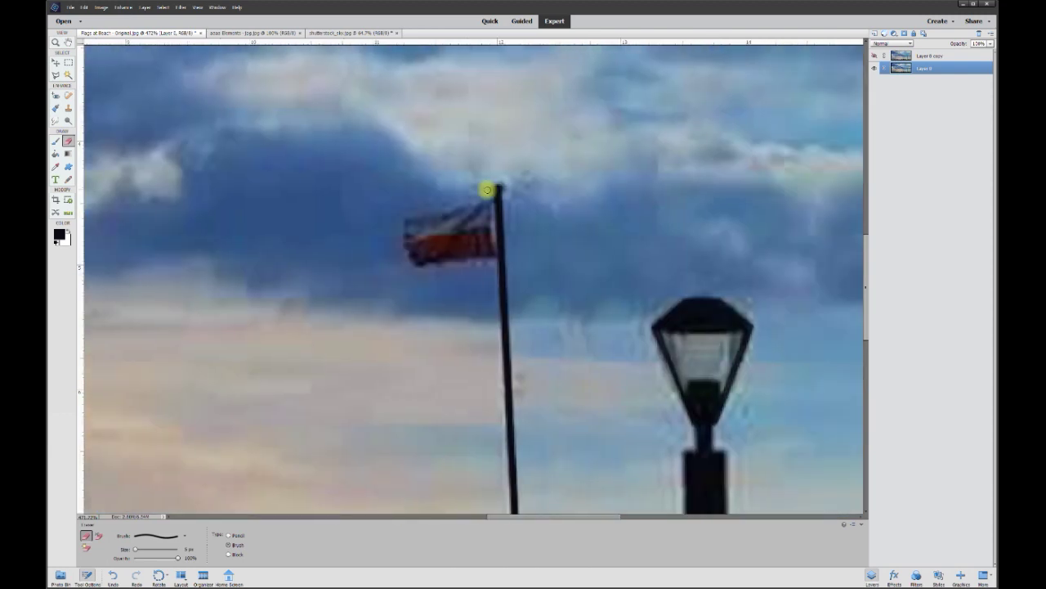
mouse_move(488, 187)
left_mouse_down()
mouse_move(439, 272)
mouse_move(493, 187)
left_mouse_up()
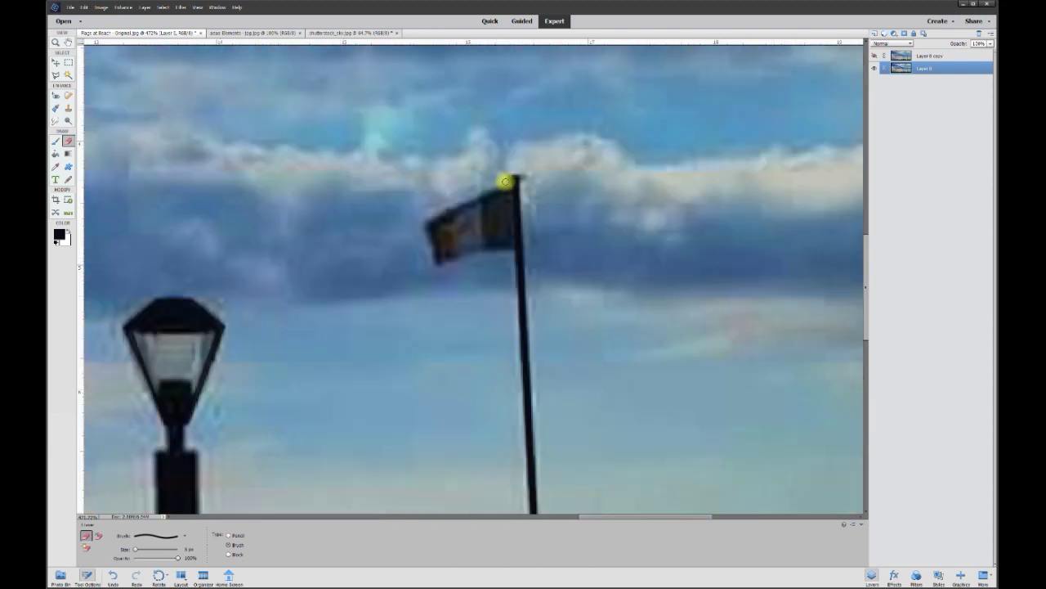
mouse_move(505, 180)
left_mouse_down()
mouse_move(419, 224)
mouse_move(477, 257)
mouse_move(514, 179)
left_mouse_up()
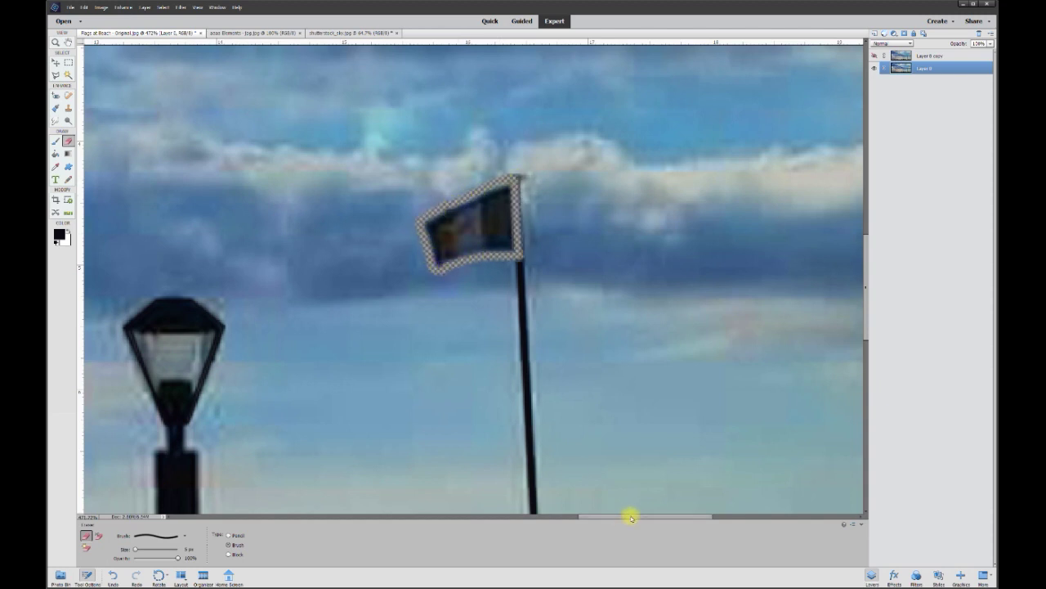
left_click_drag(630, 514, 594, 513)
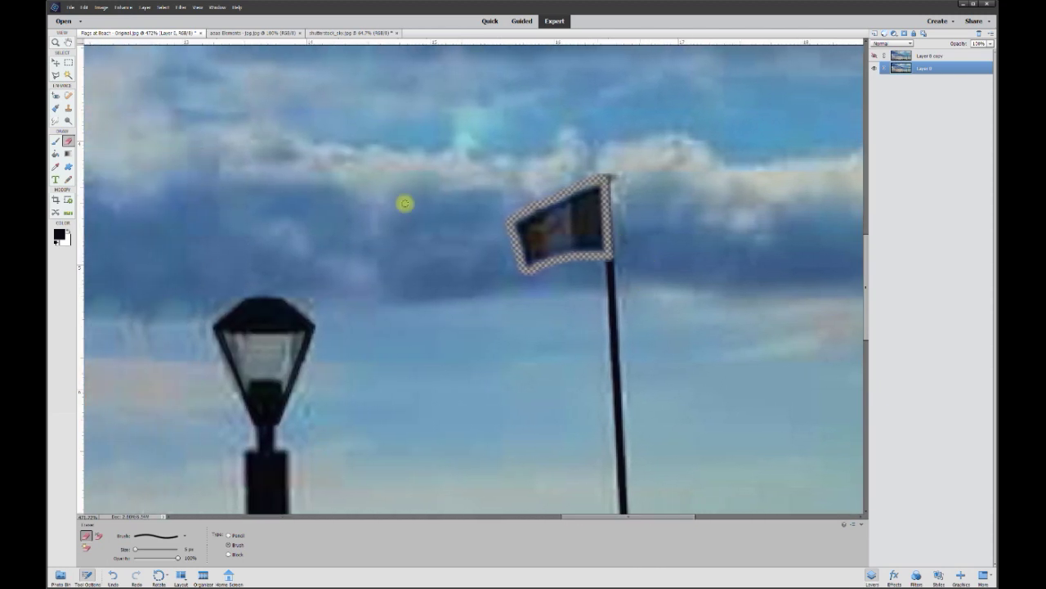
left_click(57, 77)
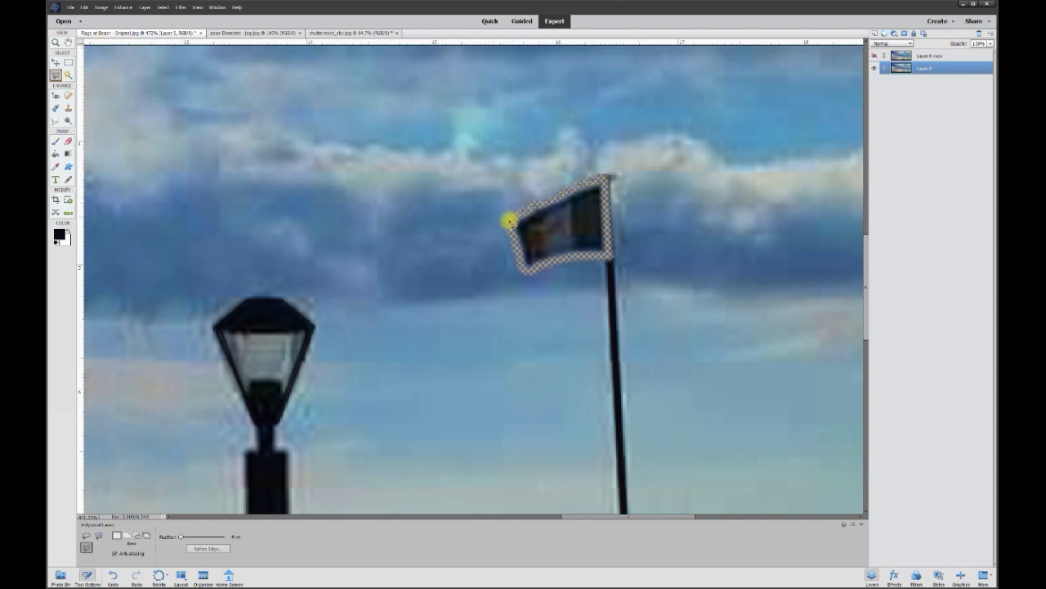
Step: Copy the selected flag onto its own layer
right_click(562, 226)
left_click(607, 275)
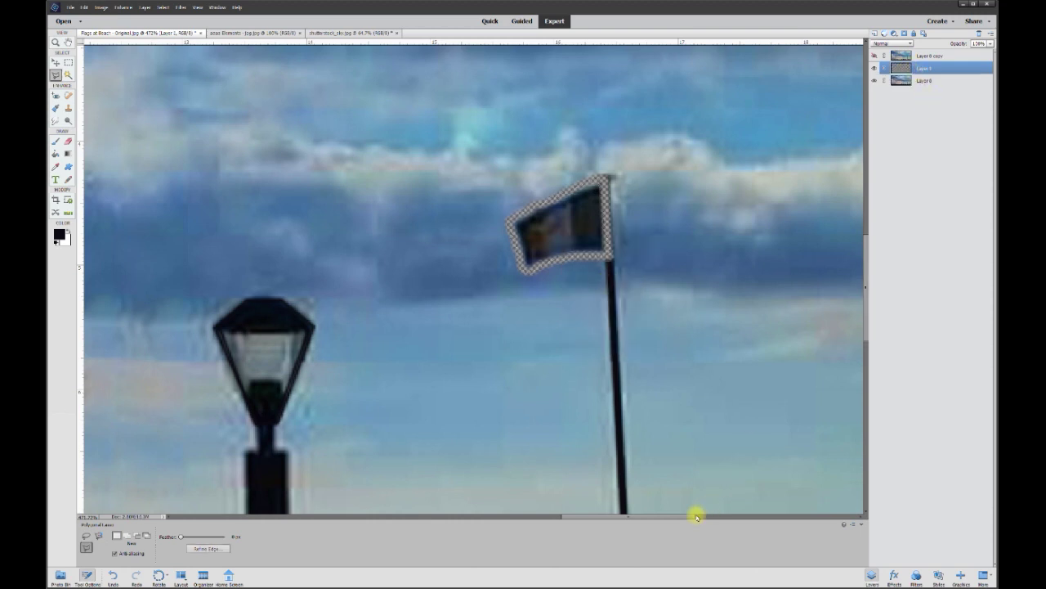
left_click_drag(684, 516, 604, 508)
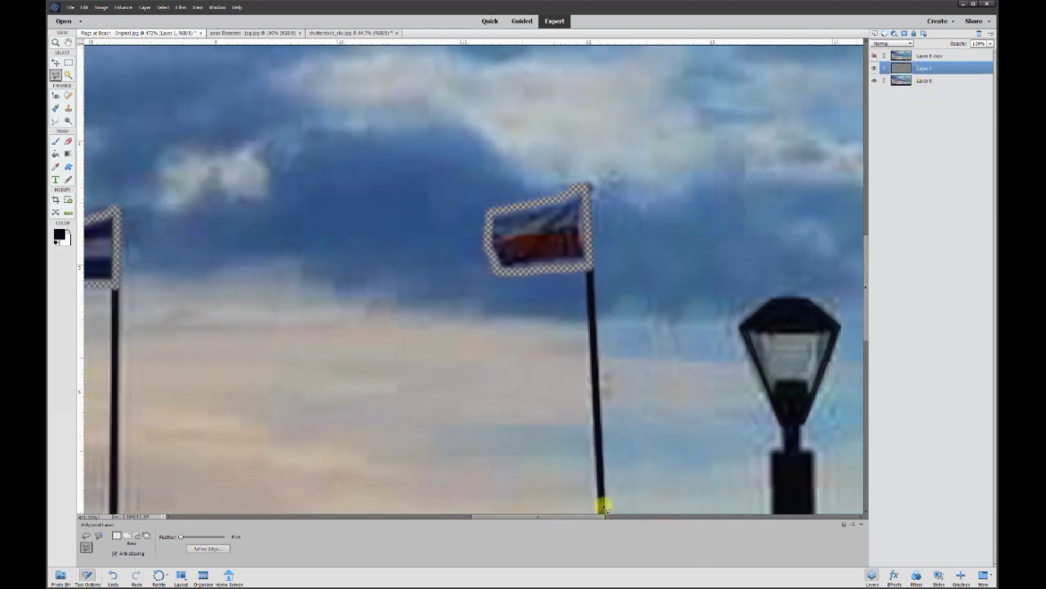
Step: Cut the selected flags from Layer 0 onto new Layer 2, then hide Layer 0
left_click(923, 80)
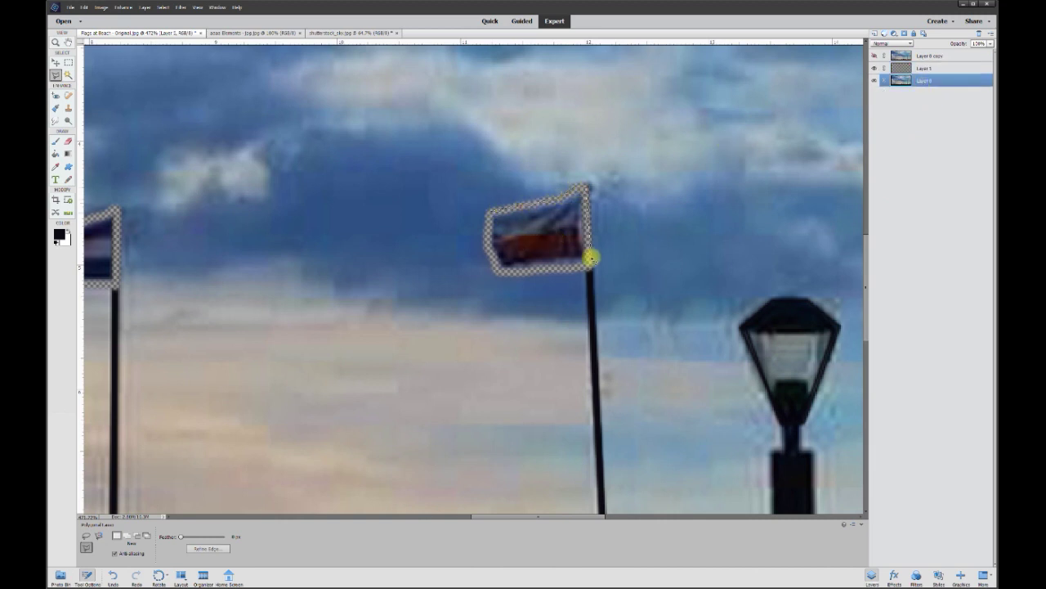
left_click_drag(502, 516, 462, 516)
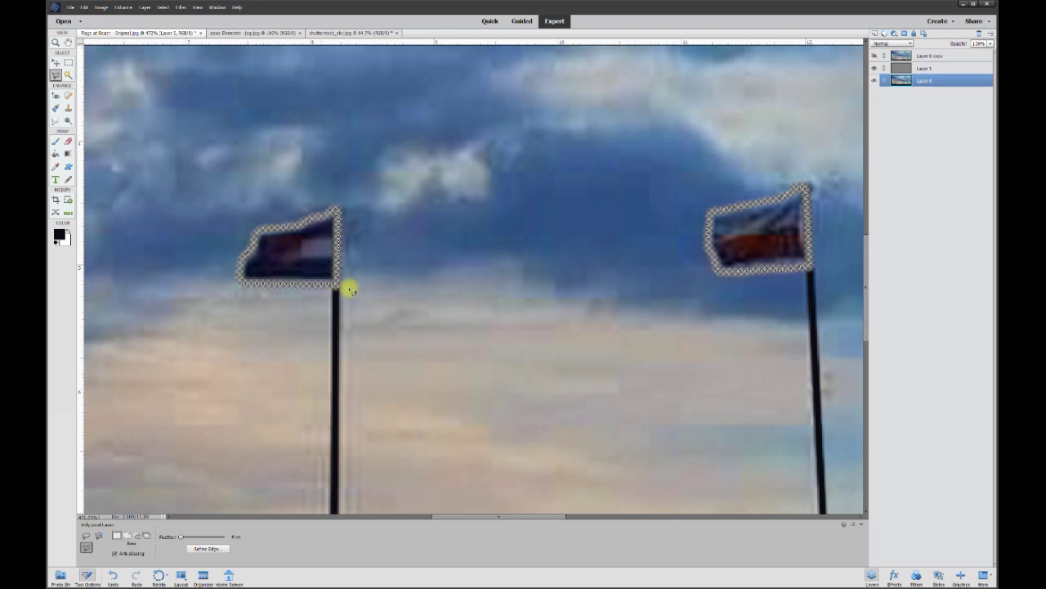
scroll(430, 227, "left", 5)
scroll(243, 246, "left", 2)
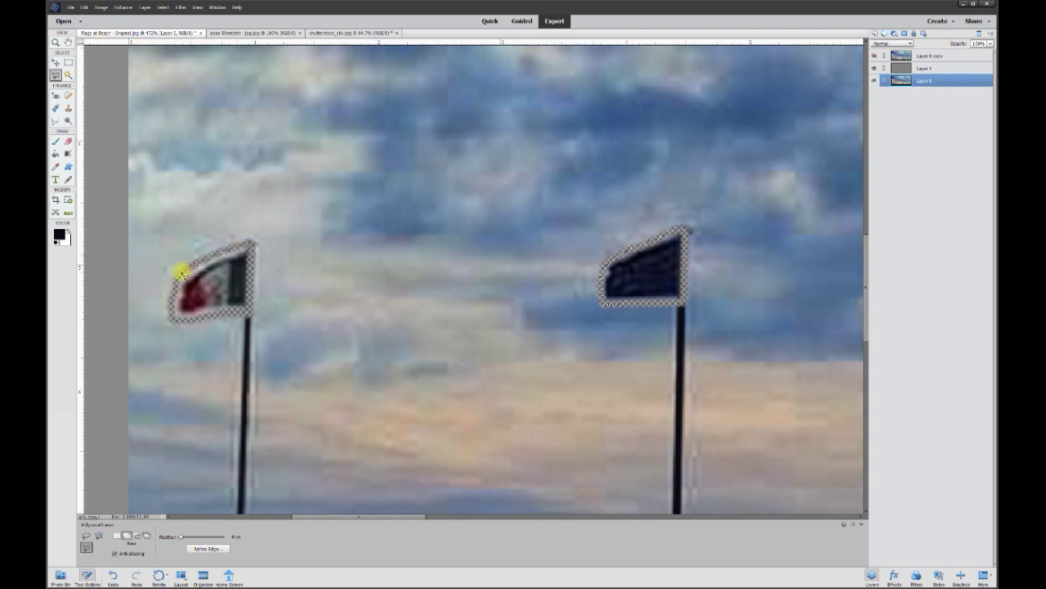
scroll(248, 311, "down", 5)
right_click(405, 290)
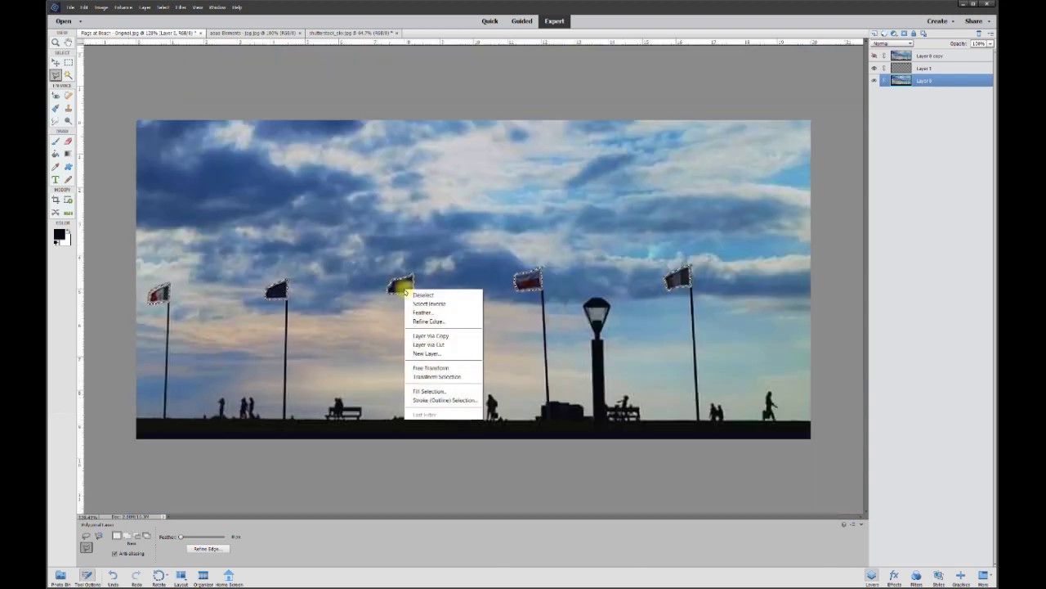
left_click(431, 344)
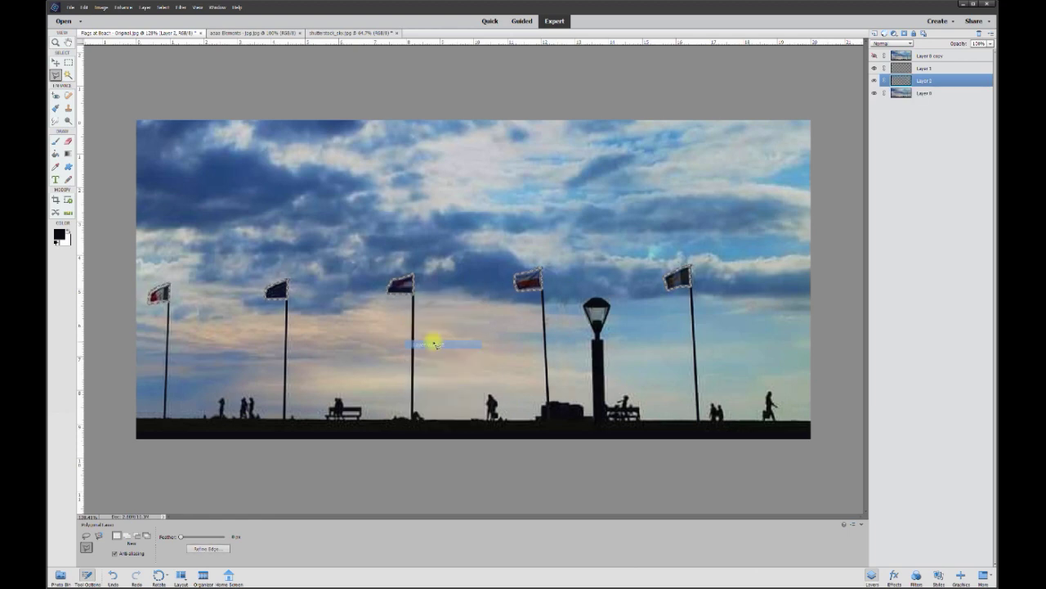
left_click(875, 94)
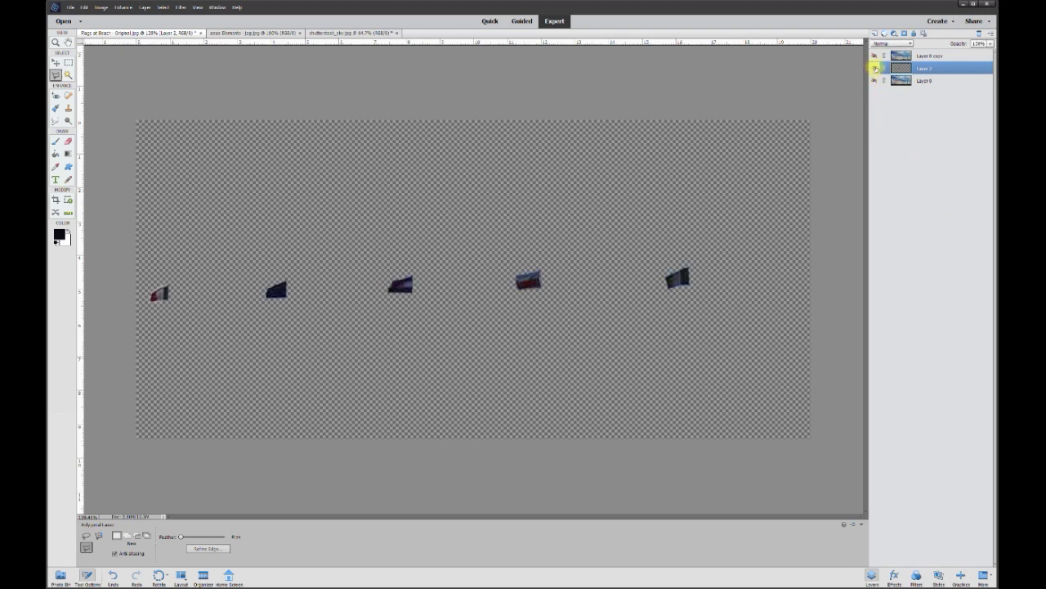
Step: Check the layers' visibility, then delete the original Layer 0
left_click(875, 68)
left_click(874, 67)
left_click(875, 80)
left_click(875, 81)
left_click(875, 80)
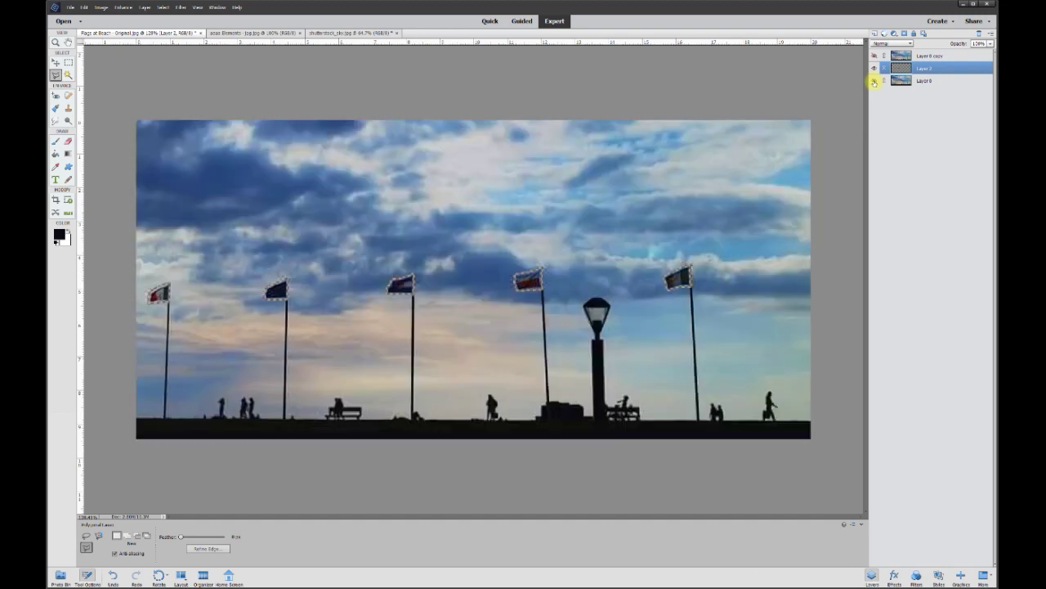
right_click(930, 82)
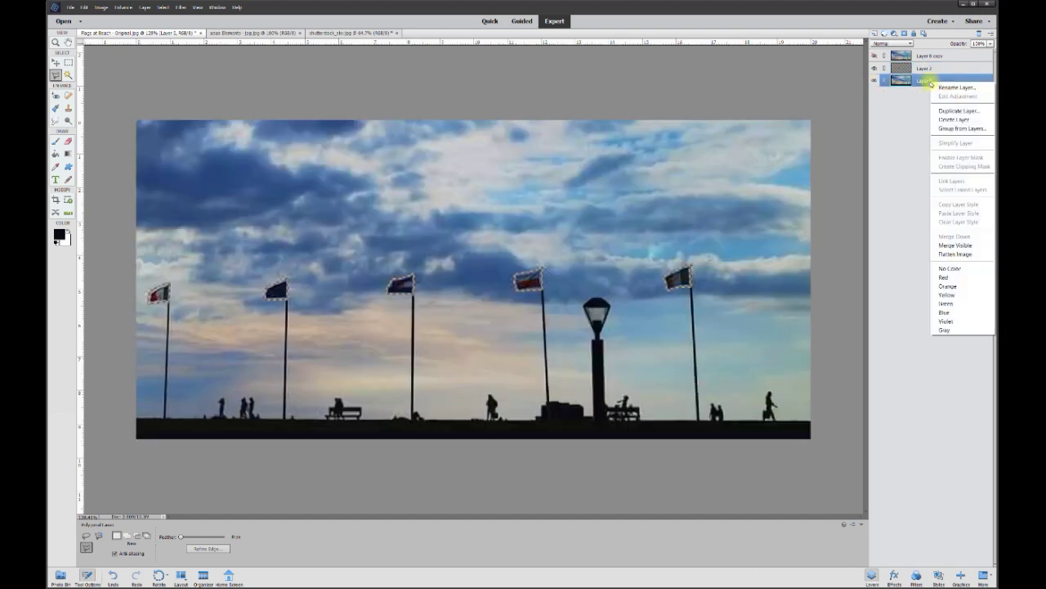
left_click(953, 119)
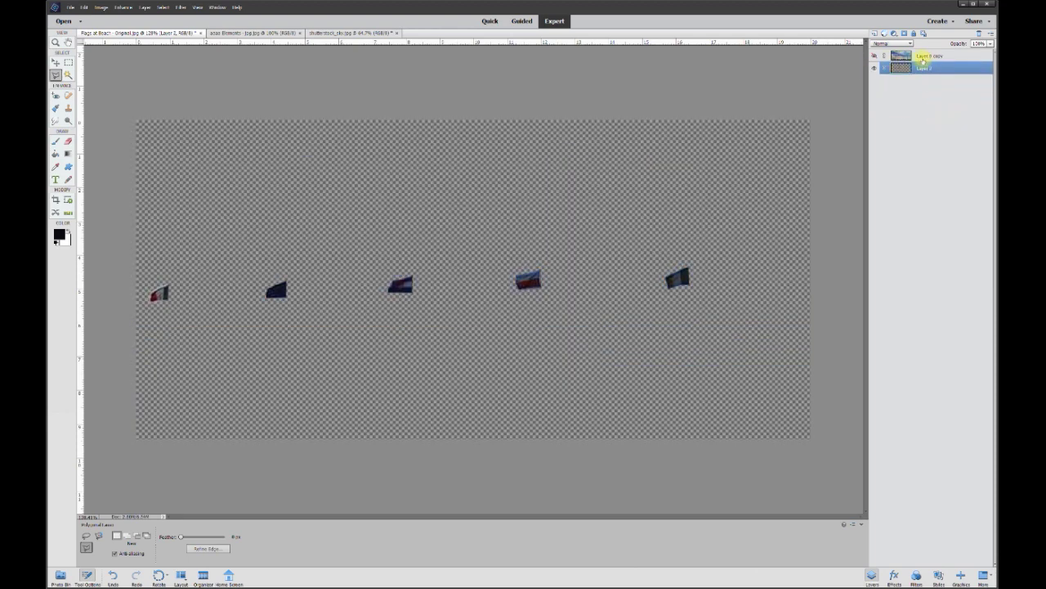
Step: Hide Layer 2, show Layer 0 copy and make it the active layer
left_click(874, 69)
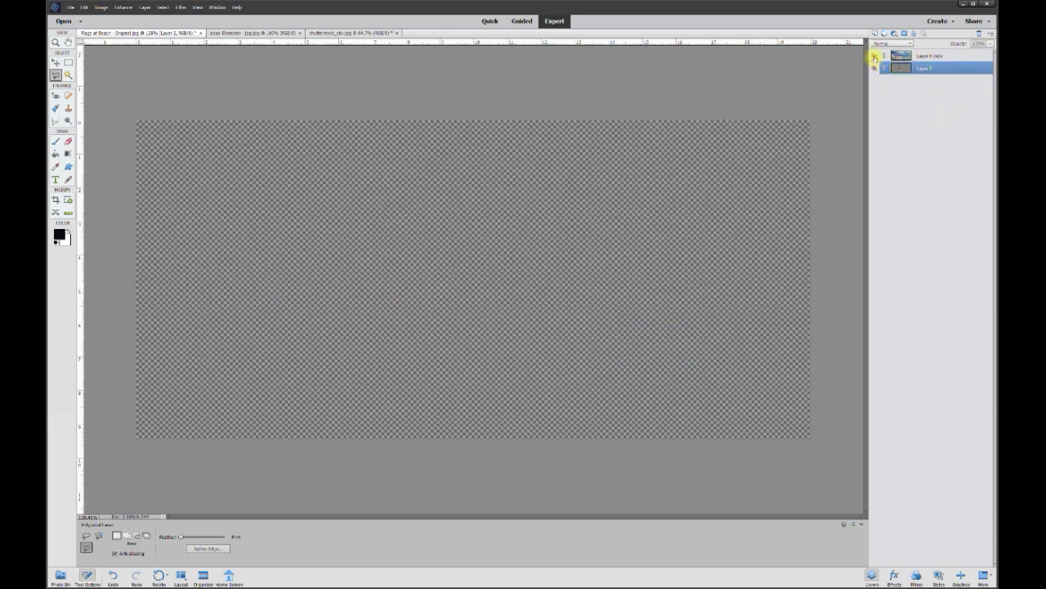
left_click(874, 56)
left_click(874, 55)
left_click(874, 55)
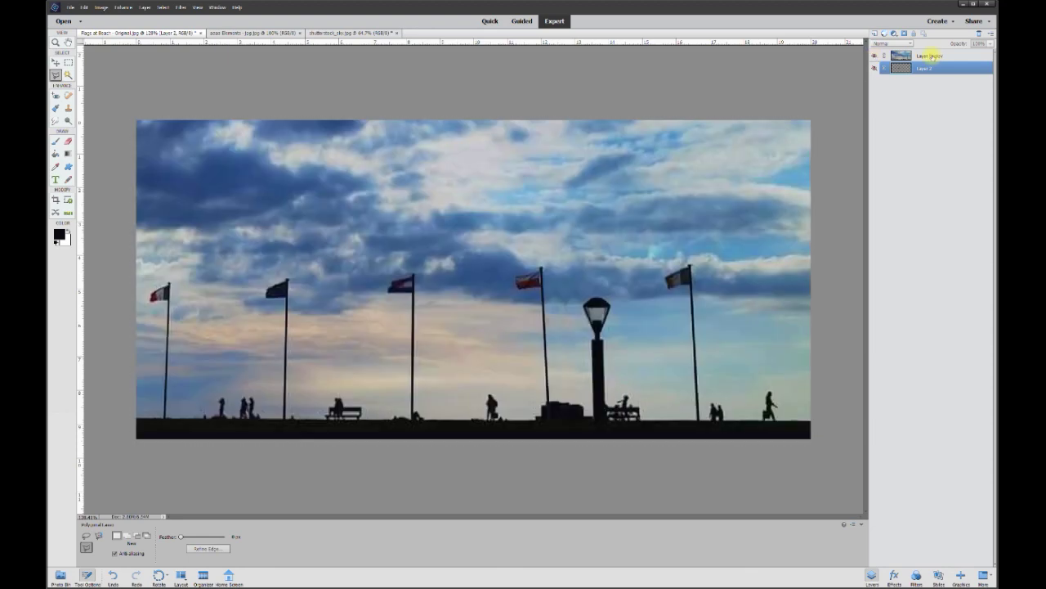
left_click(931, 56)
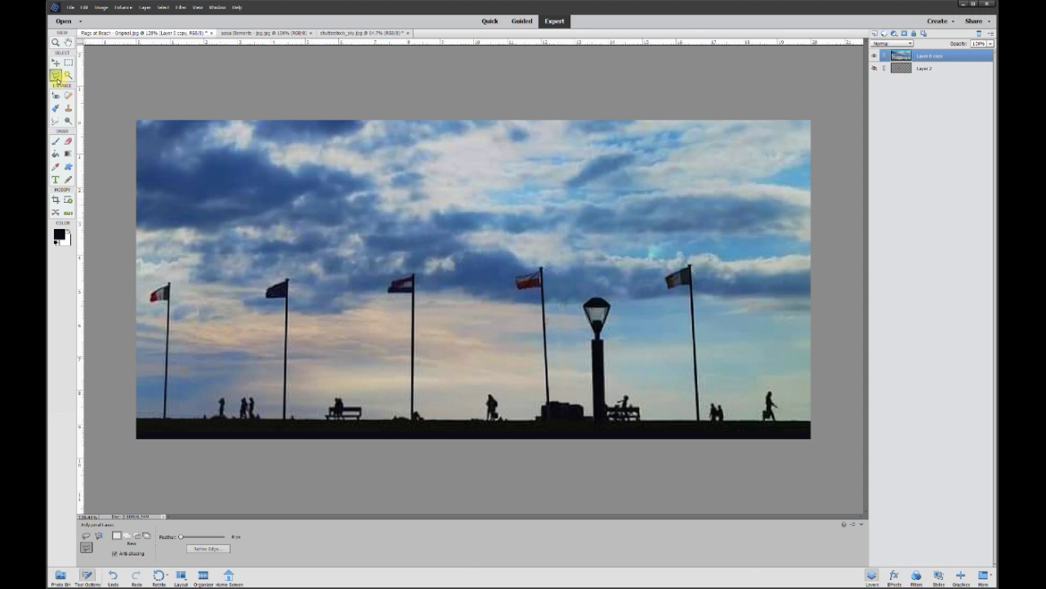
Step: Zoom in and select the Eraser tool on Layer 0 copy
scroll(107, 178, "up", 1)
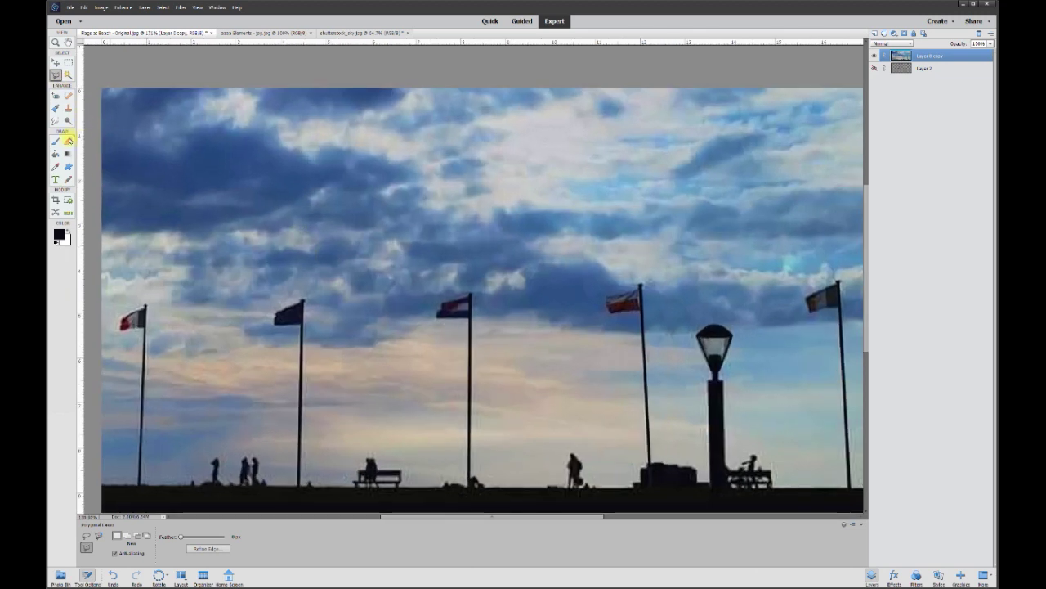
left_click(68, 140)
scroll(262, 462, "up", 2)
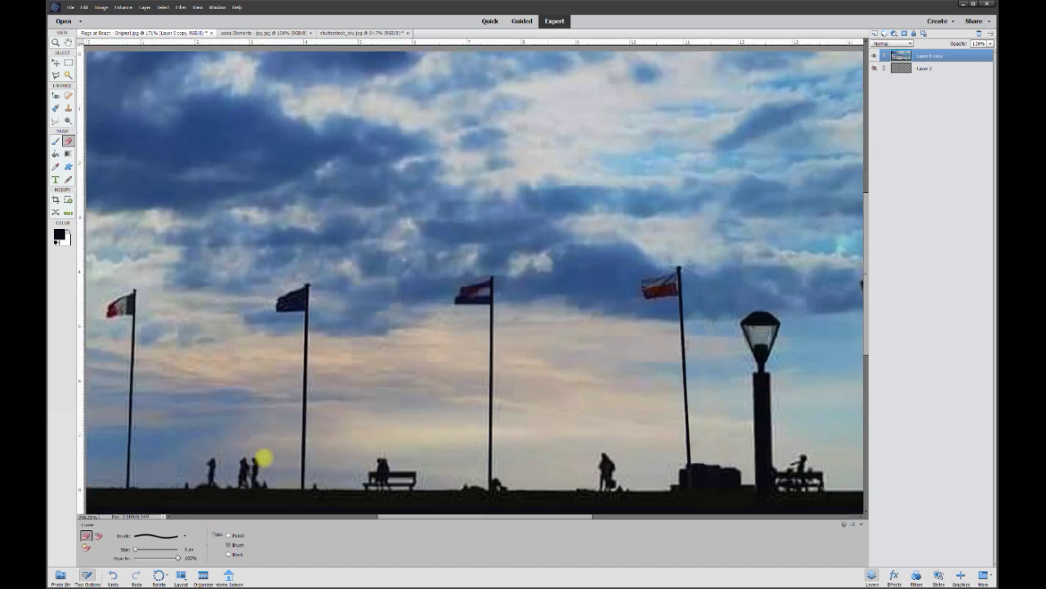
scroll(253, 286, "up", 2)
left_click(55, 75)
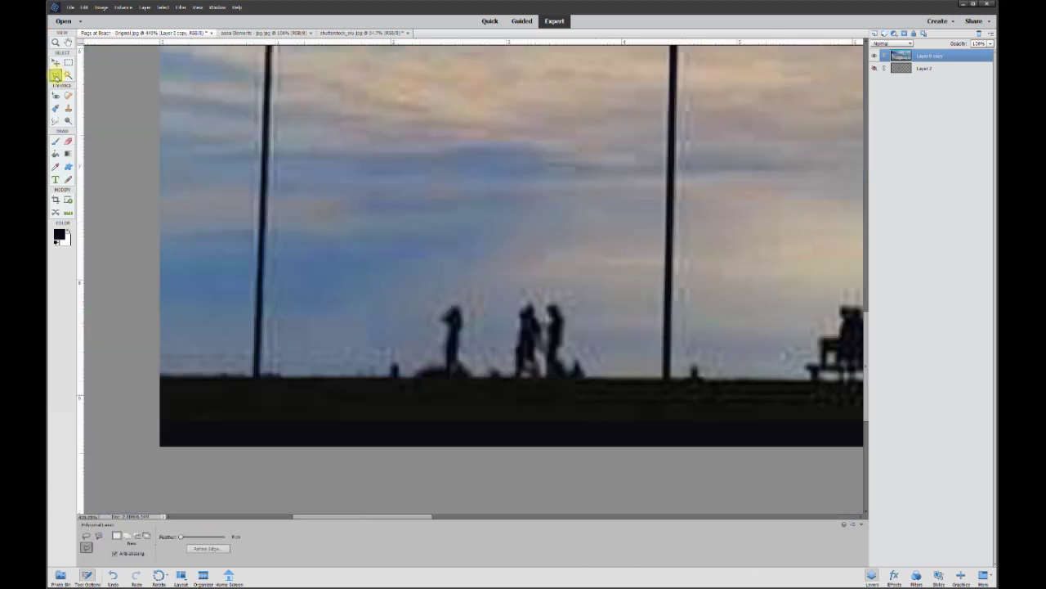
left_click(68, 141)
Step: Erase thin strips along the horizon and both sides of the first pole
left_click_drag(161, 372, 249, 372)
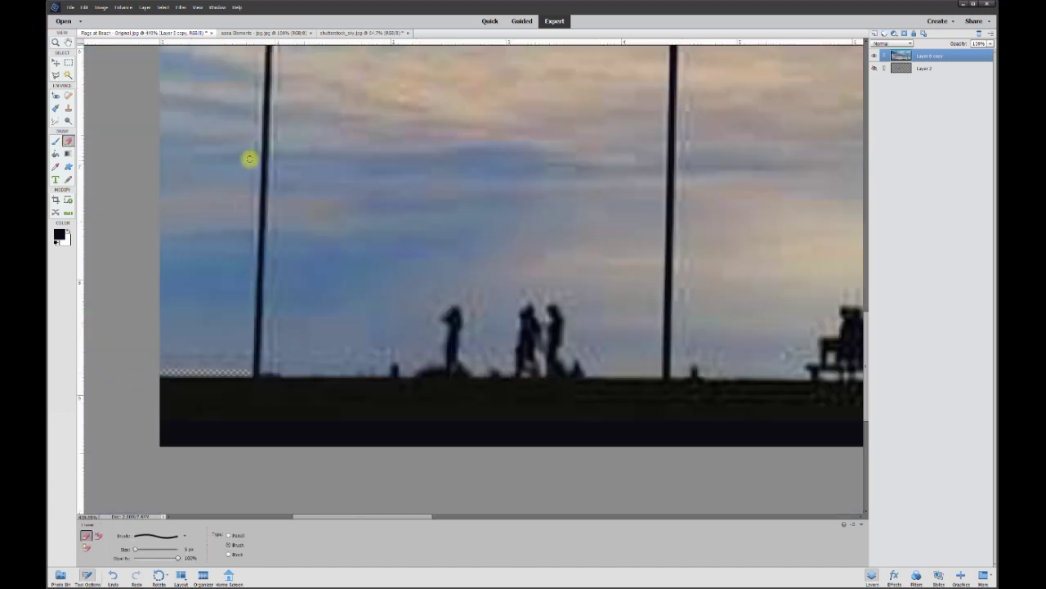
left_click(256, 155, "shift")
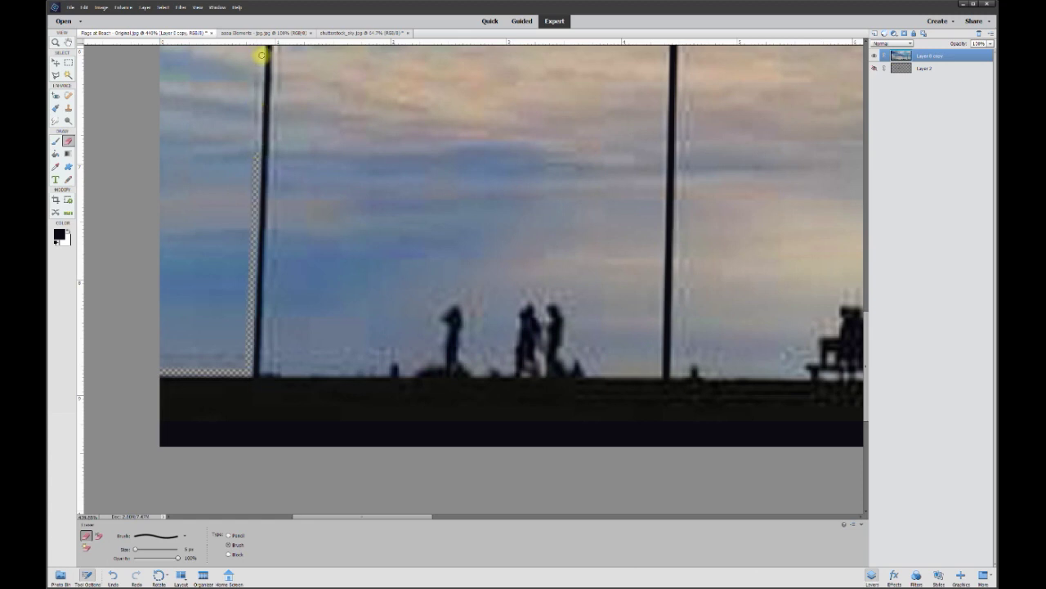
left_click(266, 49, "shift")
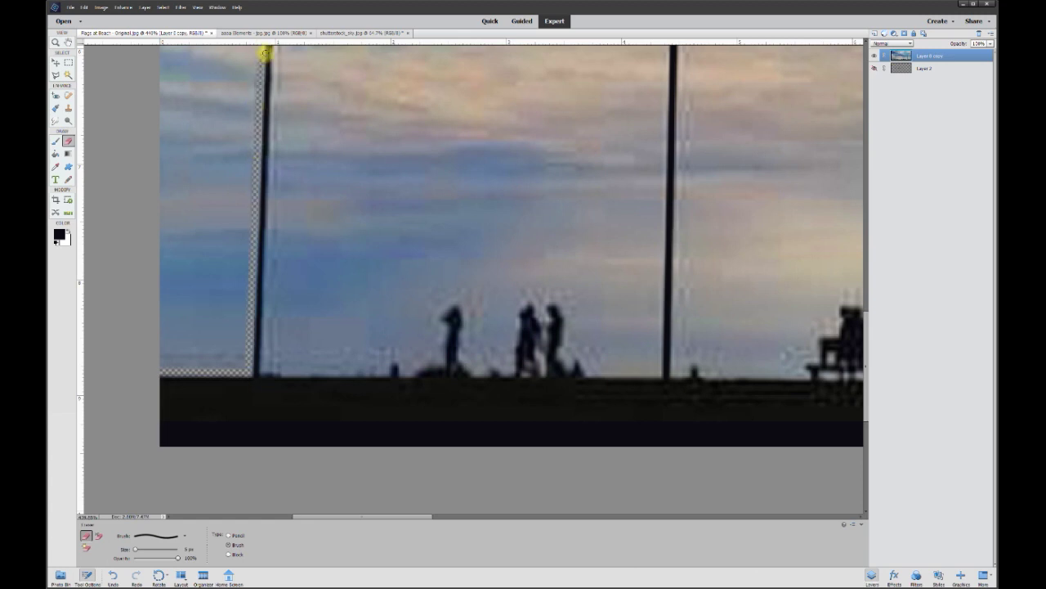
left_click(264, 372, "shift")
left_click(397, 369, "shift")
mouse_move(404, 369)
left_mouse_down()
mouse_move(440, 357)
mouse_move(433, 321)
mouse_move(462, 304)
mouse_move(478, 373)
mouse_move(487, 360)
mouse_move(509, 372)
mouse_move(516, 311)
mouse_move(542, 315)
mouse_move(591, 368)
left_mouse_up()
Step: Erase around the couple's heads, the horizon and up the building's left edge
scroll(591, 369, "right", 5)
mouse_move(332, 368)
left_mouse_down()
mouse_move(462, 372)
mouse_move(500, 300)
mouse_move(588, 333)
mouse_move(586, 375)
mouse_move(695, 365)
mouse_move(752, 376)
left_mouse_up()
scroll(752, 376, "right", 8)
mouse_move(303, 350)
left_mouse_down()
mouse_move(496, 378)
mouse_move(598, 365)
mouse_move(720, 376)
left_mouse_up()
left_click_drag(565, 516, 635, 515)
left_click_drag(333, 367, 340, 364)
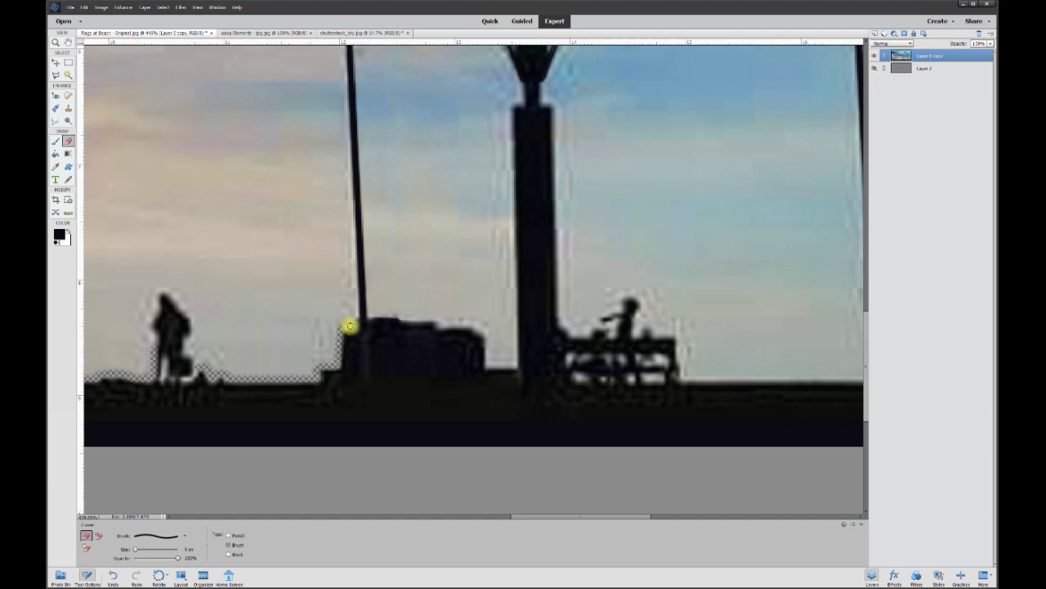
mouse_move(354, 315)
left_mouse_down()
mouse_move(350, 306)
mouse_move(373, 319)
mouse_move(385, 311)
mouse_move(477, 325)
mouse_move(512, 364)
mouse_move(616, 308)
mouse_move(679, 345)
mouse_move(826, 379)
left_mouse_up()
left_click_drag(646, 515, 713, 516)
mouse_move(442, 376)
left_mouse_down()
mouse_move(547, 356)
mouse_move(578, 326)
mouse_move(600, 369)
mouse_move(497, 377)
mouse_move(509, 327)
mouse_move(538, 286)
mouse_move(562, 343)
mouse_move(543, 347)
mouse_move(552, 383)
mouse_move(269, 51)
left_mouse_up()
left_click_drag(628, 515, 532, 515)
mouse_move(418, 51)
left_mouse_down()
mouse_move(431, 97)
mouse_move(469, 101)
mouse_move(434, 320)
mouse_move(269, 51)
left_mouse_up()
left_click_drag(533, 516, 444, 520)
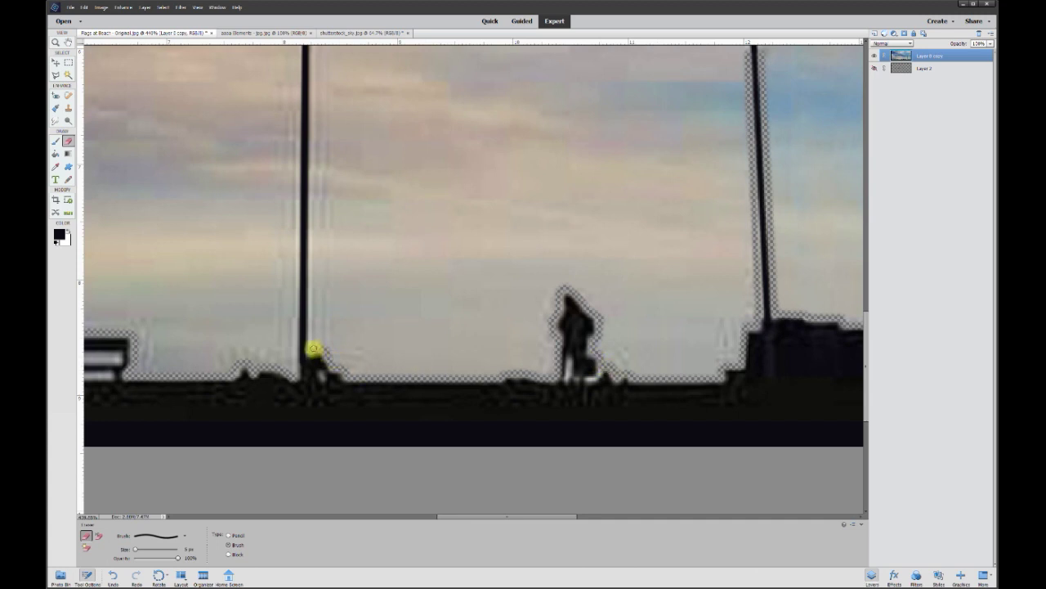
Step: Erase narrow strips along the edges of the remaining flag poles, bottom to top
left_click(313, 49, "shift")
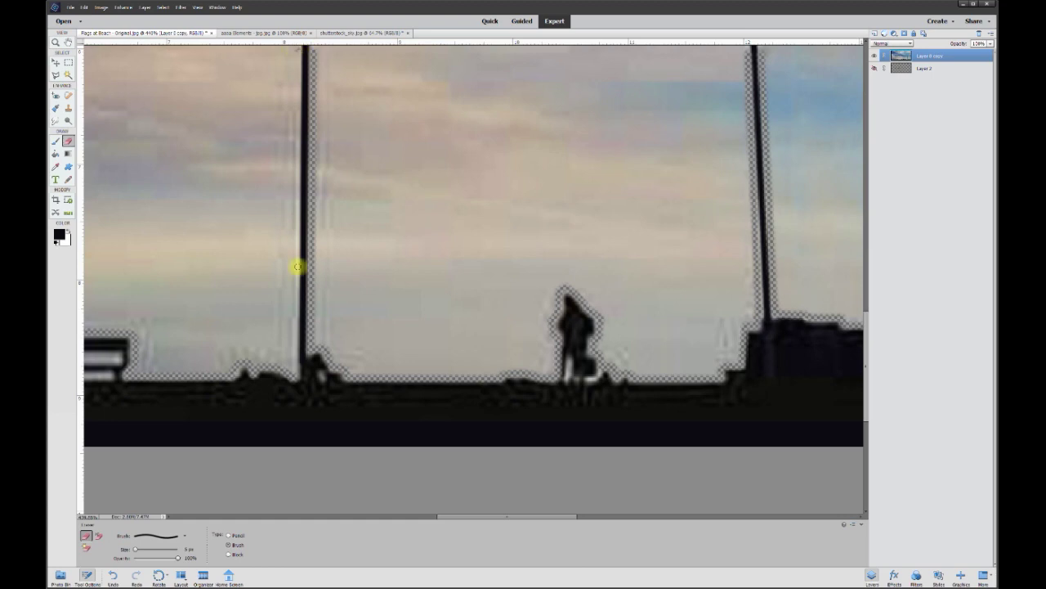
scroll(482, 518, "left", 10)
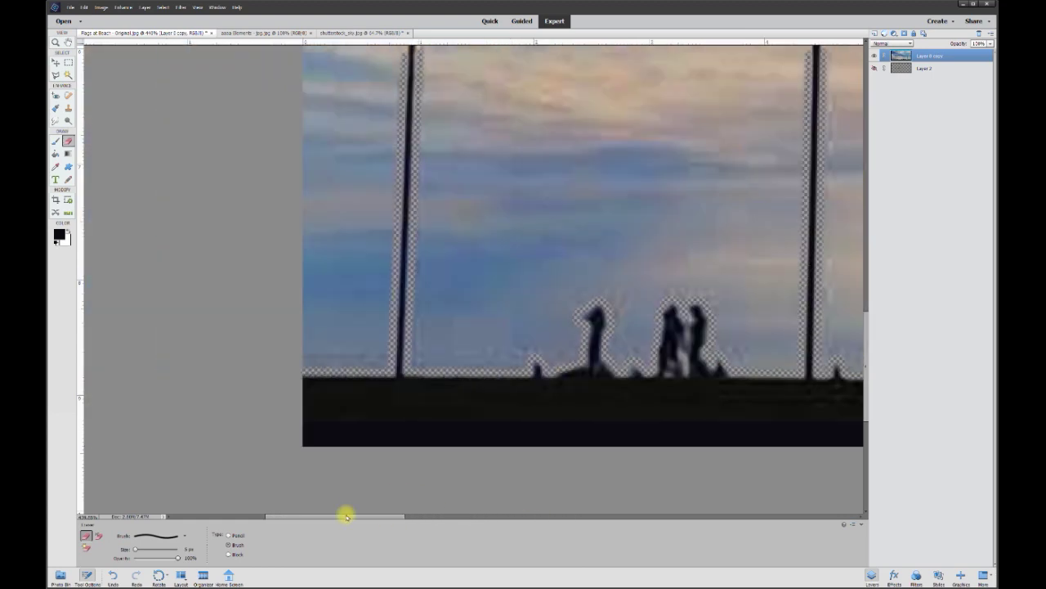
scroll(409, 378, "up", 5)
left_click(404, 275, "shift")
scroll(408, 262, "right", 8)
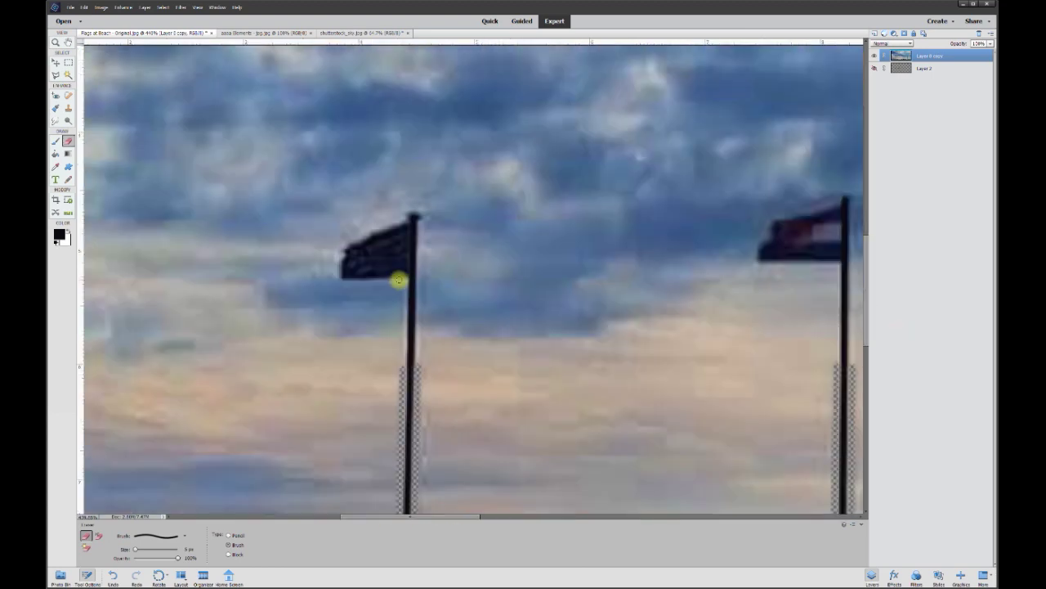
left_click(407, 374)
left_click(406, 210, "shift")
left_click(478, 368)
left_click_drag(439, 515, 559, 516)
left_click(477, 201, "shift")
left_click(532, 372)
left_click(526, 170, "shift")
scroll(409, 368, "right", 6)
scroll(526, 234, "right", 5)
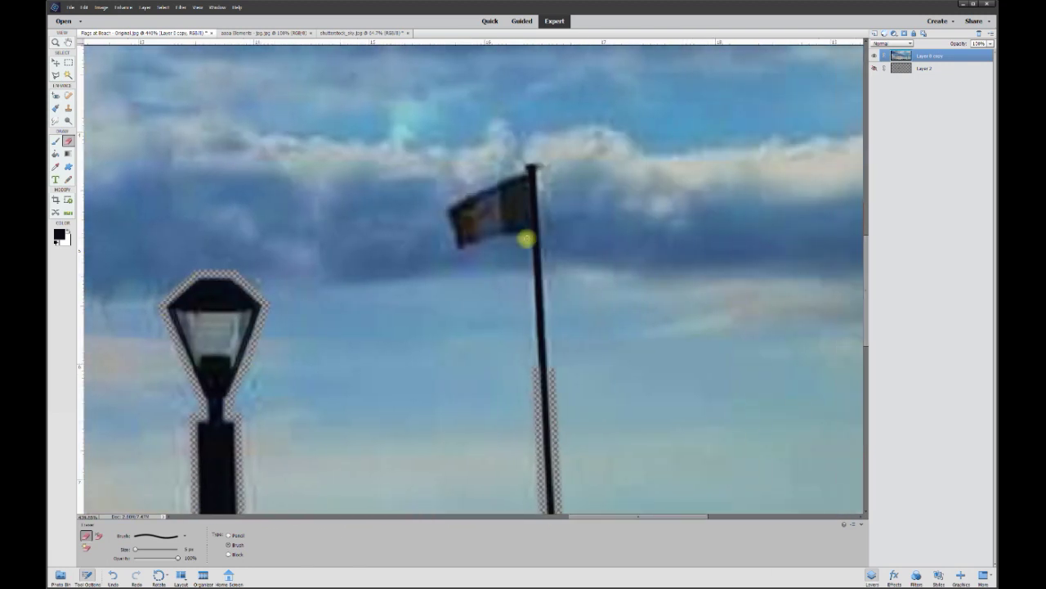
left_click(546, 372)
left_click(532, 158, "shift")
left_click_drag(621, 515, 661, 516)
scroll(367, 350, "down", 5)
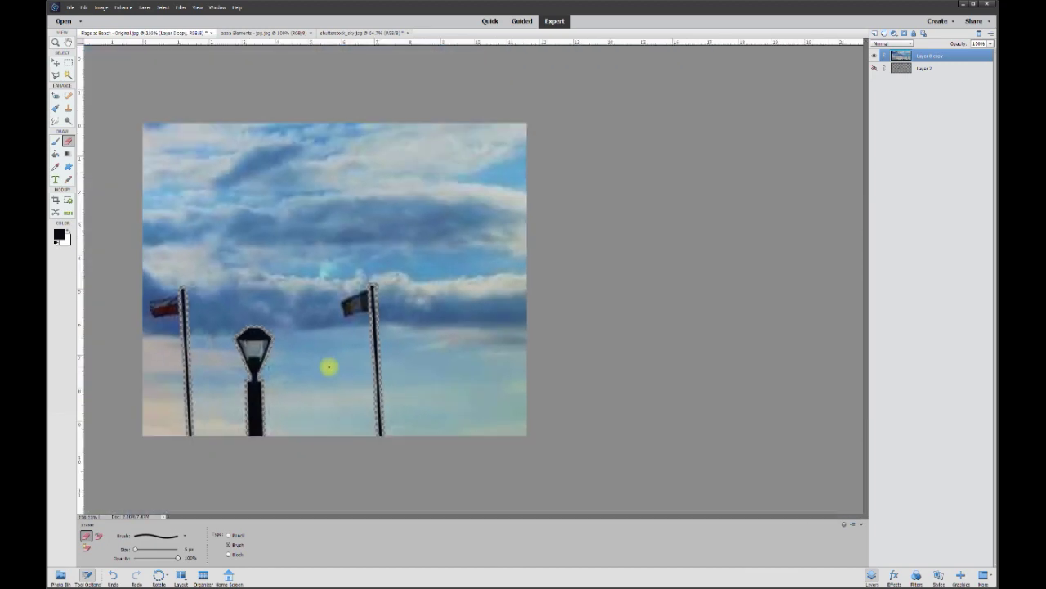
scroll(329, 367, "up", 2)
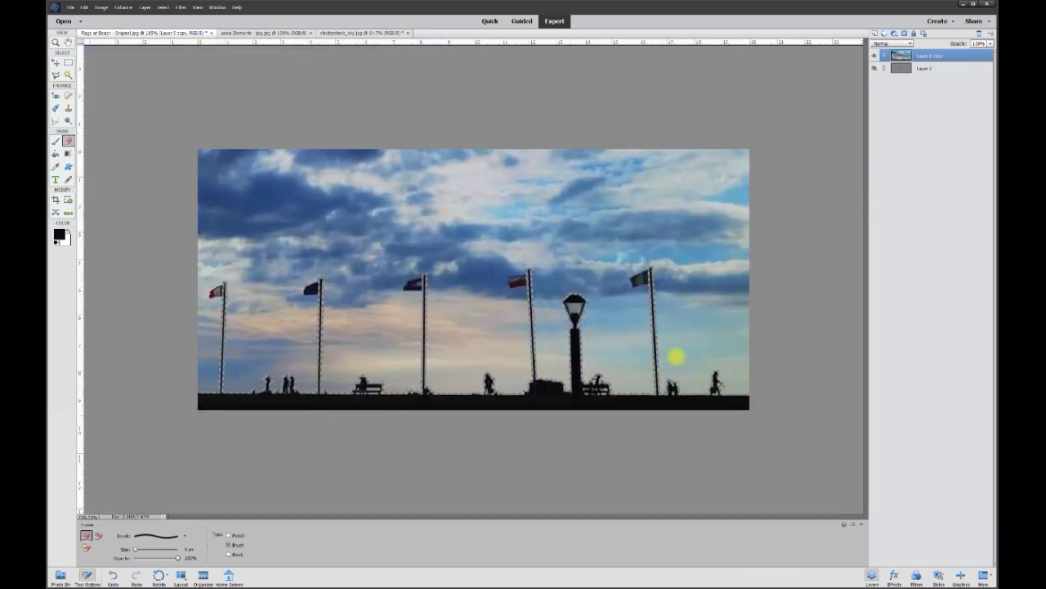
Step: Switch to the lasso and zoom in to trace a selection around the sky
left_click(55, 76)
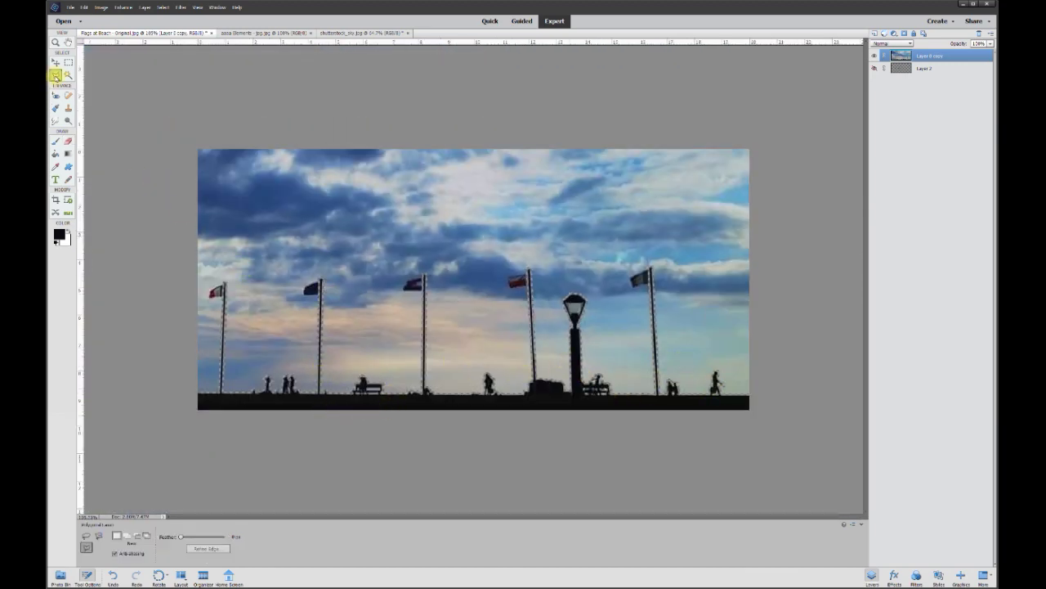
scroll(105, 187, "up", 5)
scroll(432, 383, "up", 1)
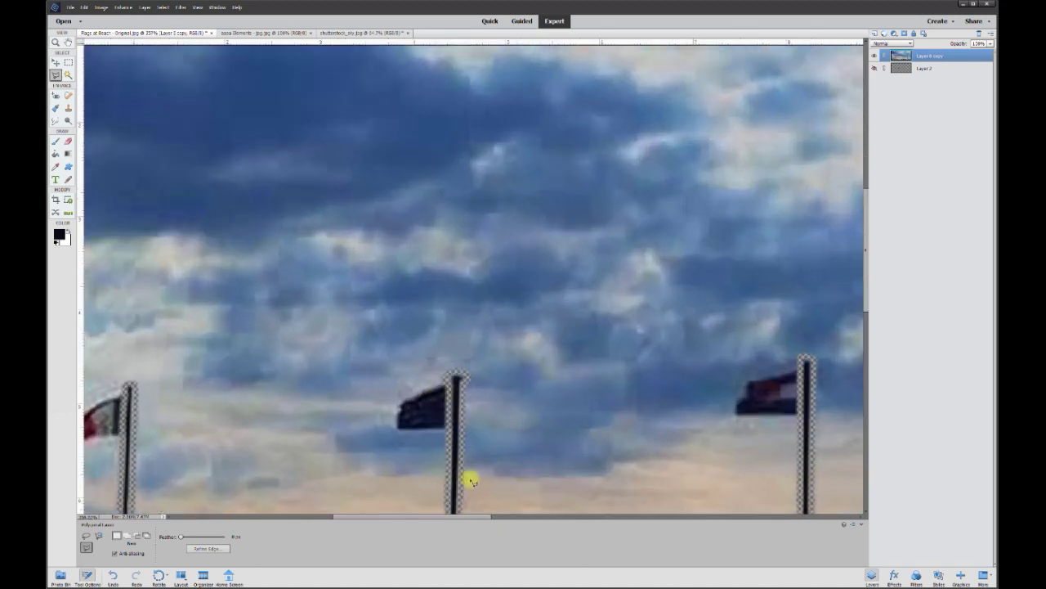
left_click_drag(468, 518, 416, 517)
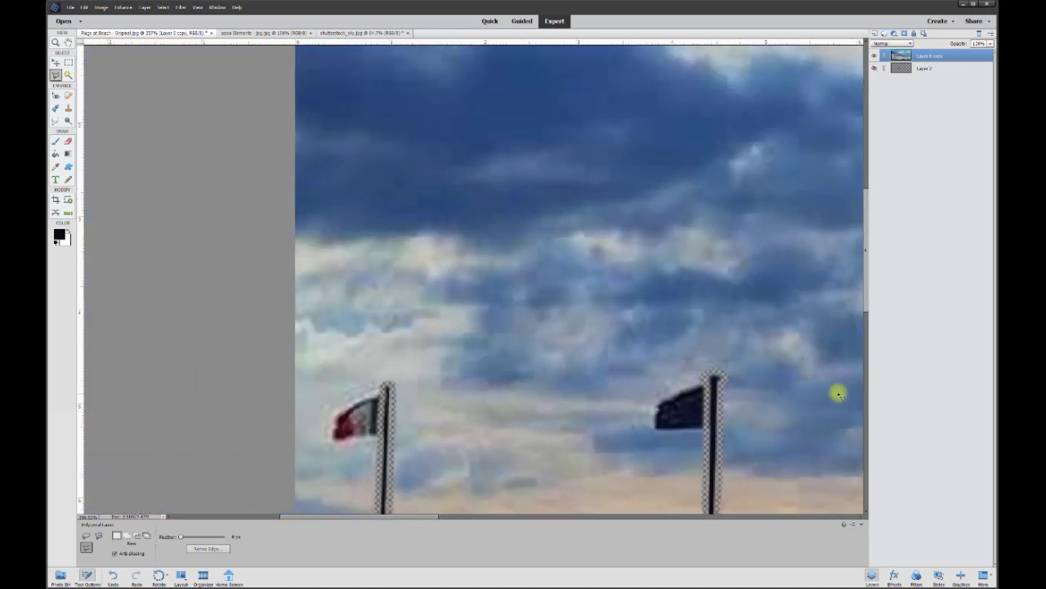
left_click_drag(871, 282, 864, 247)
key("ctrl+equal")
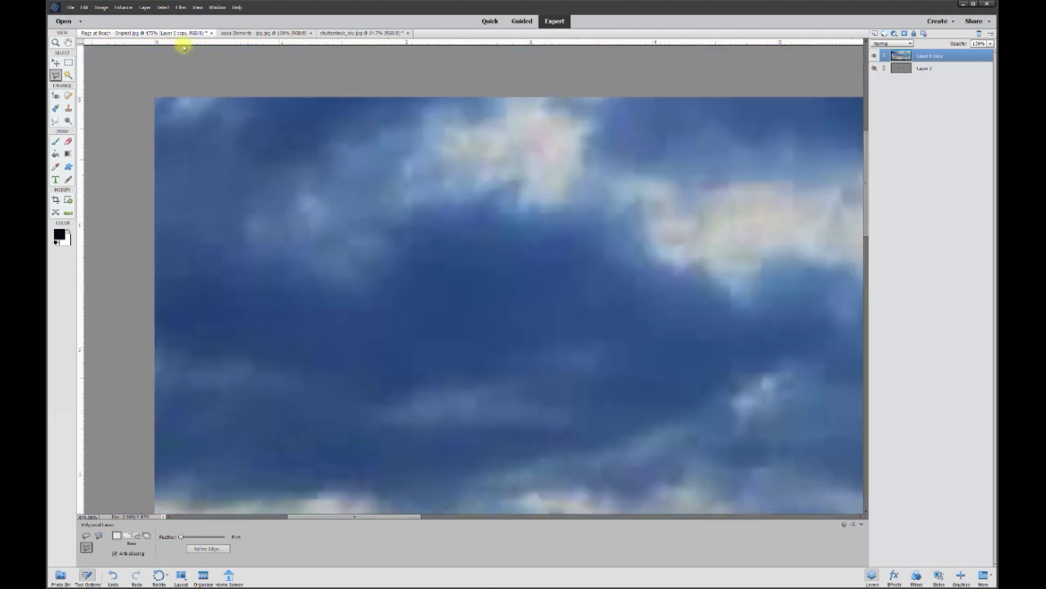
scroll(159, 204, "down", 5)
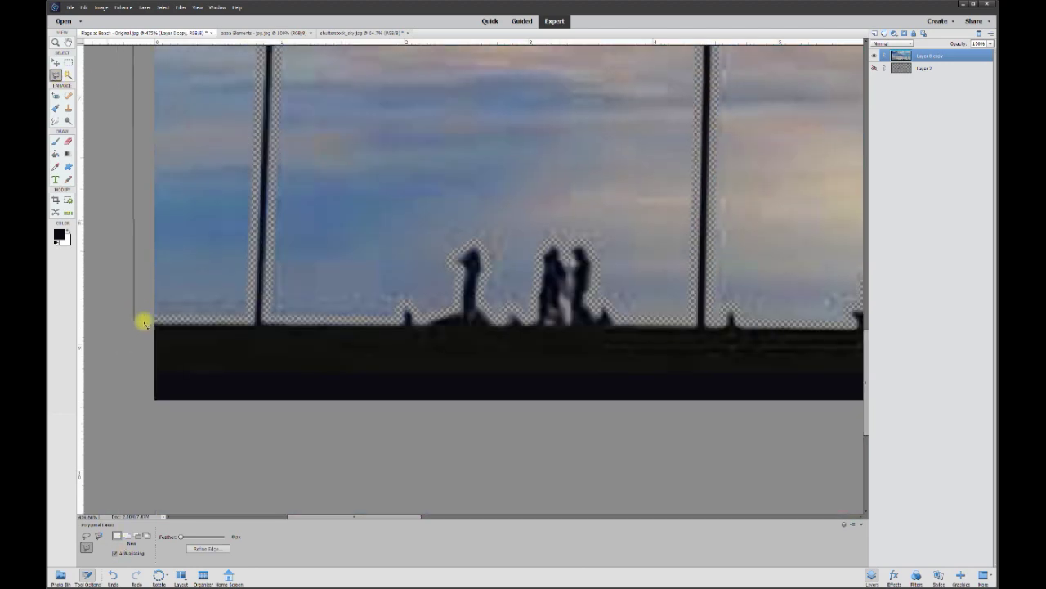
scroll(267, 200, "up", 4)
scroll(327, 405, "down", 3)
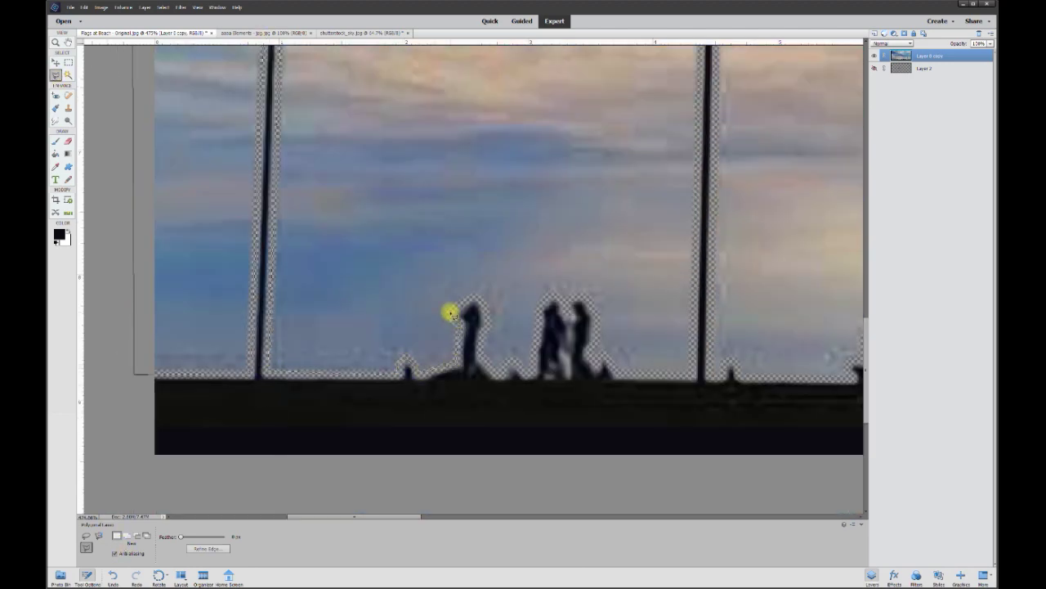
scroll(591, 351, "up", 4)
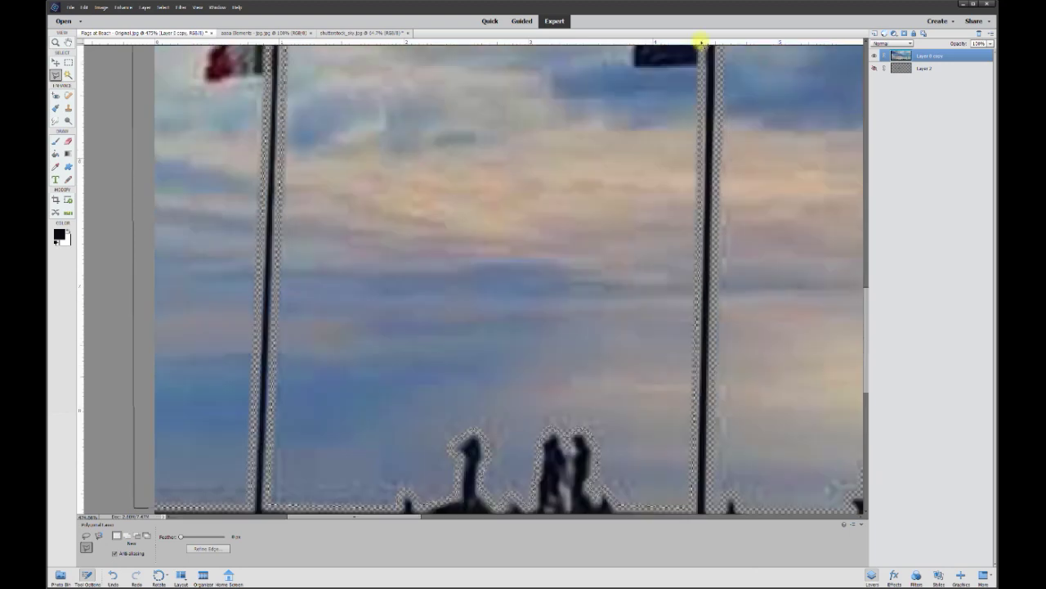
scroll(727, 202, "down", 4)
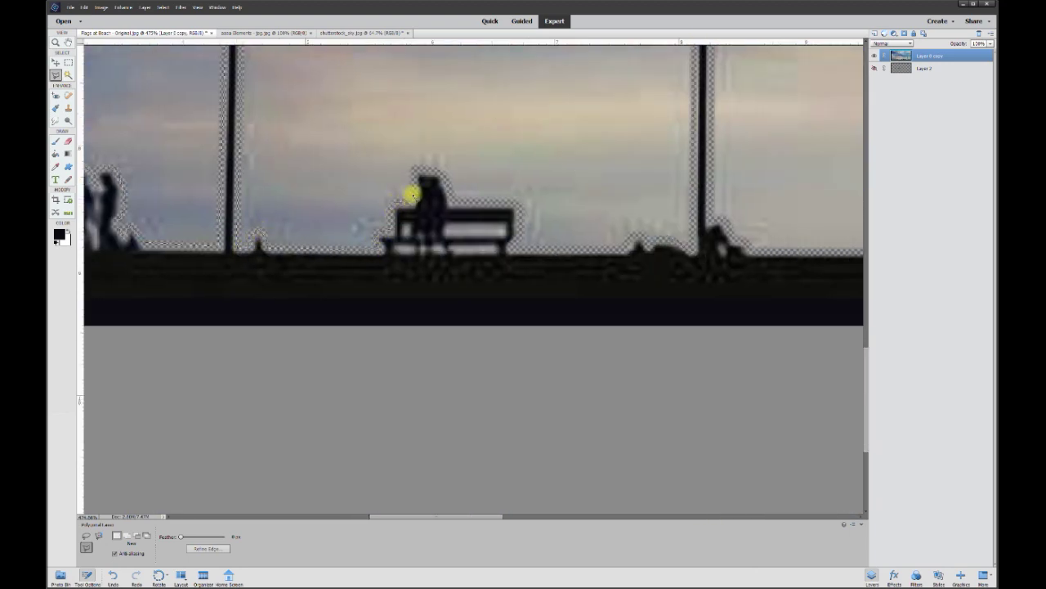
scroll(692, 242, "up", 4)
scroll(320, 289, "down", 3)
scroll(319, 289, "right", 3)
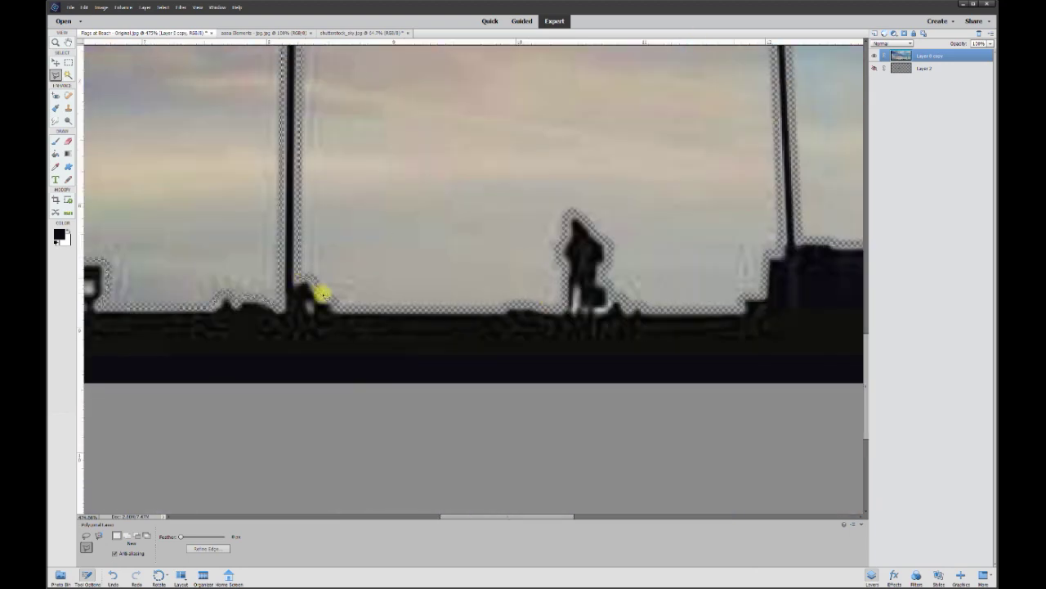
scroll(262, 252, "right", 3)
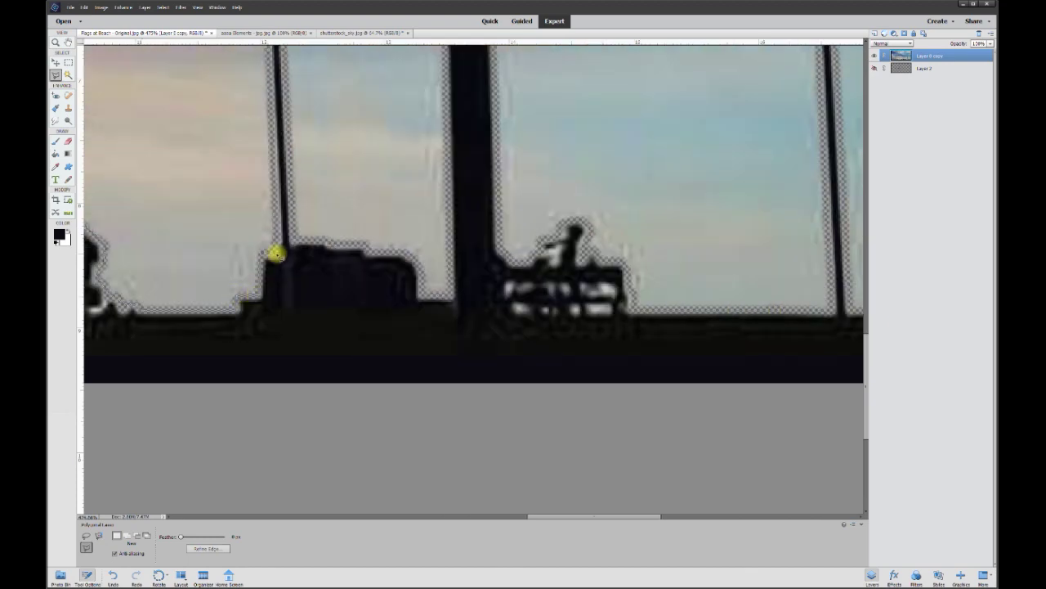
scroll(263, 212, "up", 4)
scroll(278, 221, "down", 4)
scroll(434, 302, "up", 2)
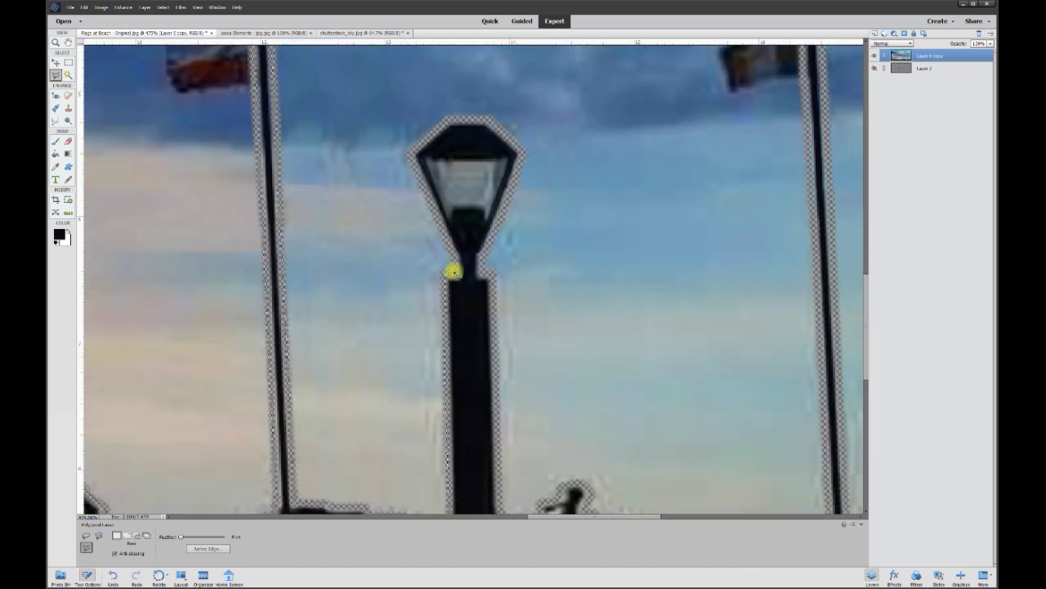
scroll(483, 260, "down", 4)
scroll(589, 327, "up", 2)
scroll(588, 327, "right", 3)
scroll(544, 107, "up", 4)
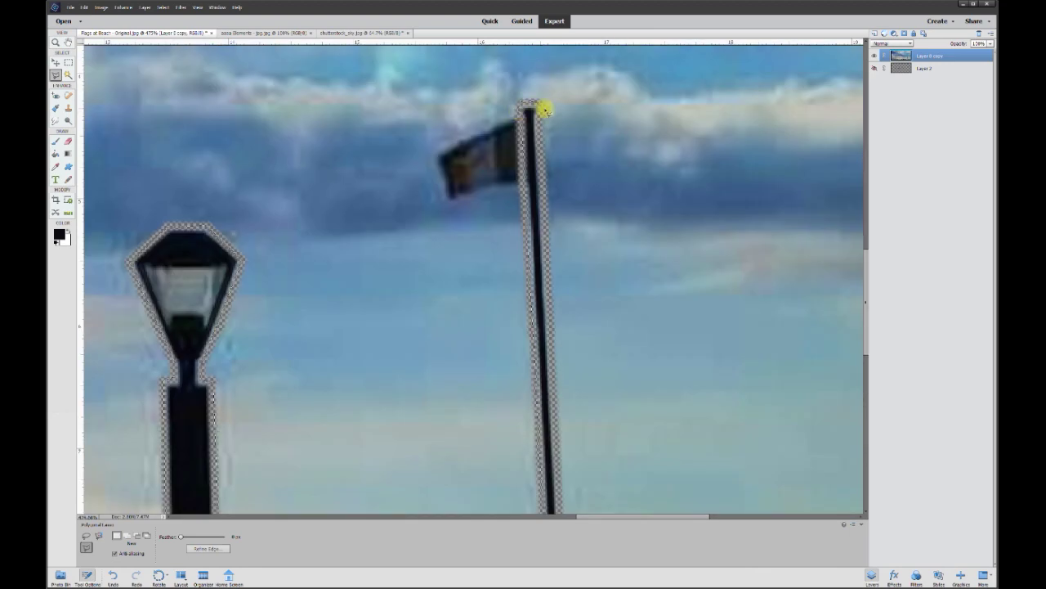
scroll(671, 390, "down", 5)
scroll(327, 320, "right", 3)
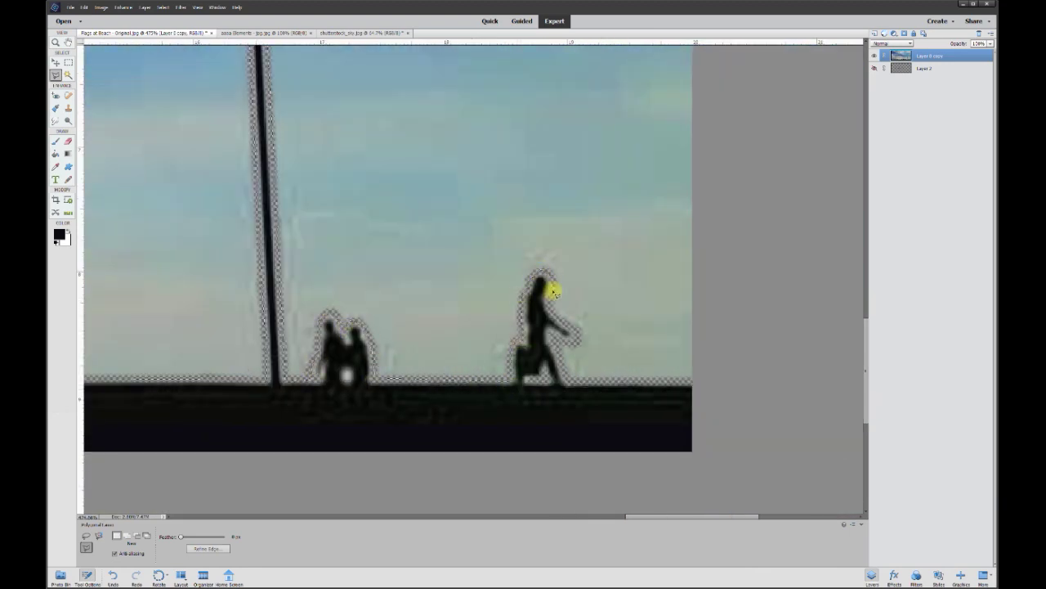
Step: Close the selection around the sky past the walking figure and delete the sky
left_click(701, 397)
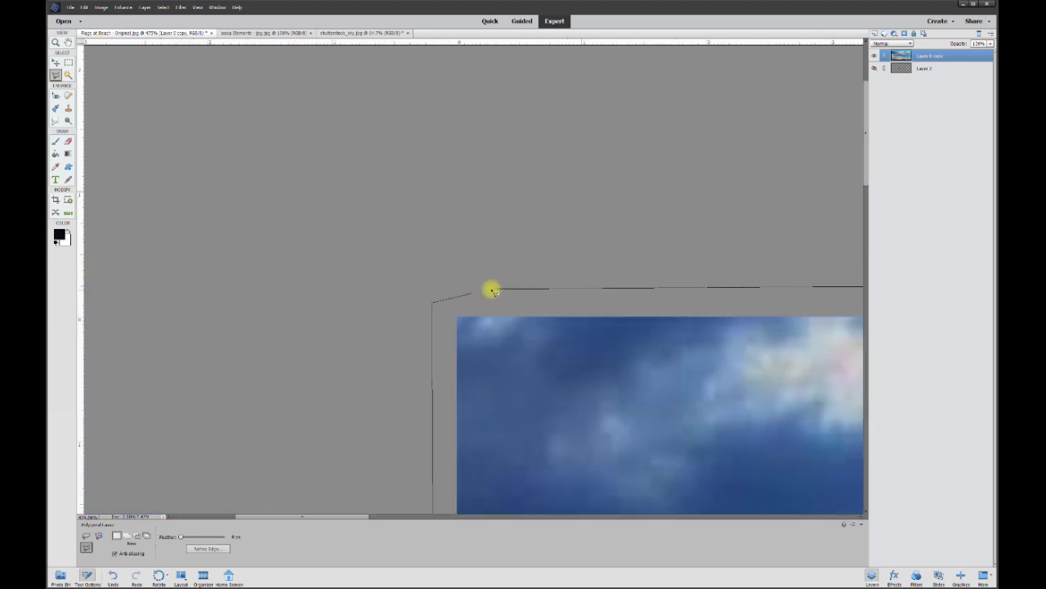
left_click(493, 290)
scroll(659, 357, "down", 6)
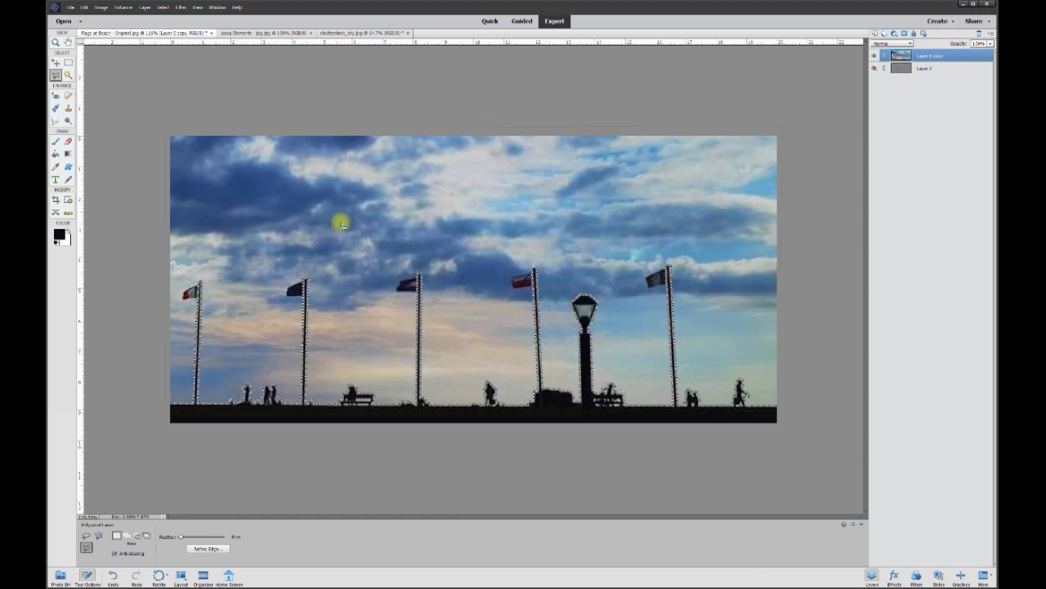
key("Delete")
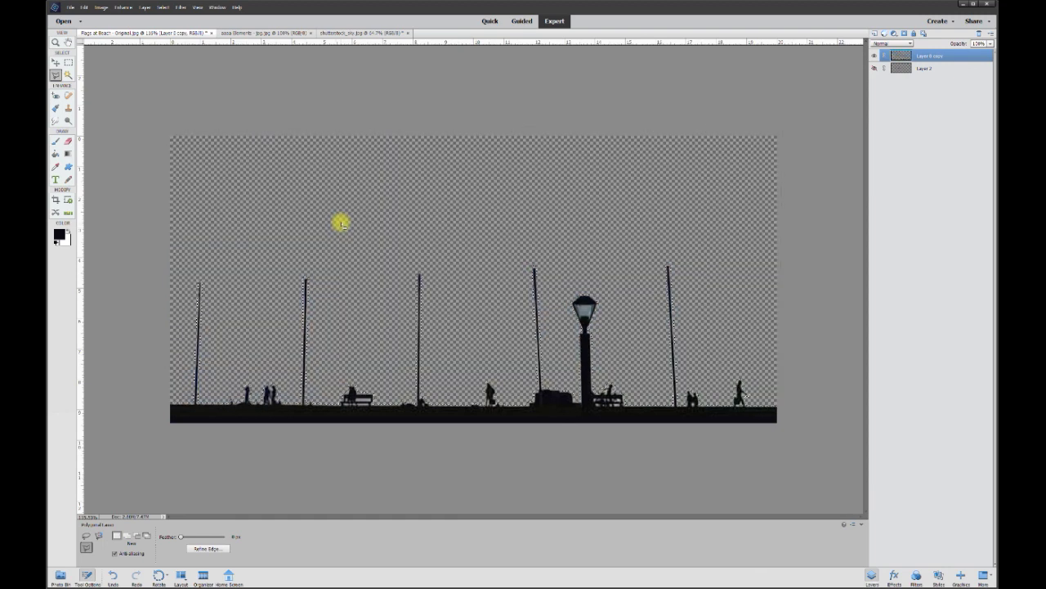
left_click(264, 32)
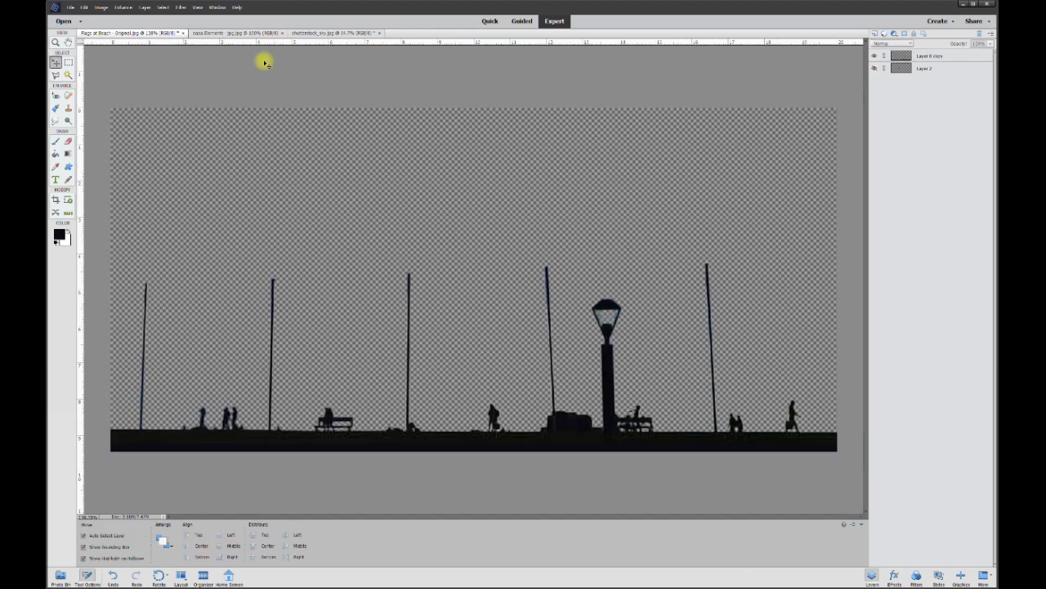
Step: Drag the sunset sky photo into the beach document and scale it down proportionally
left_click(311, 33)
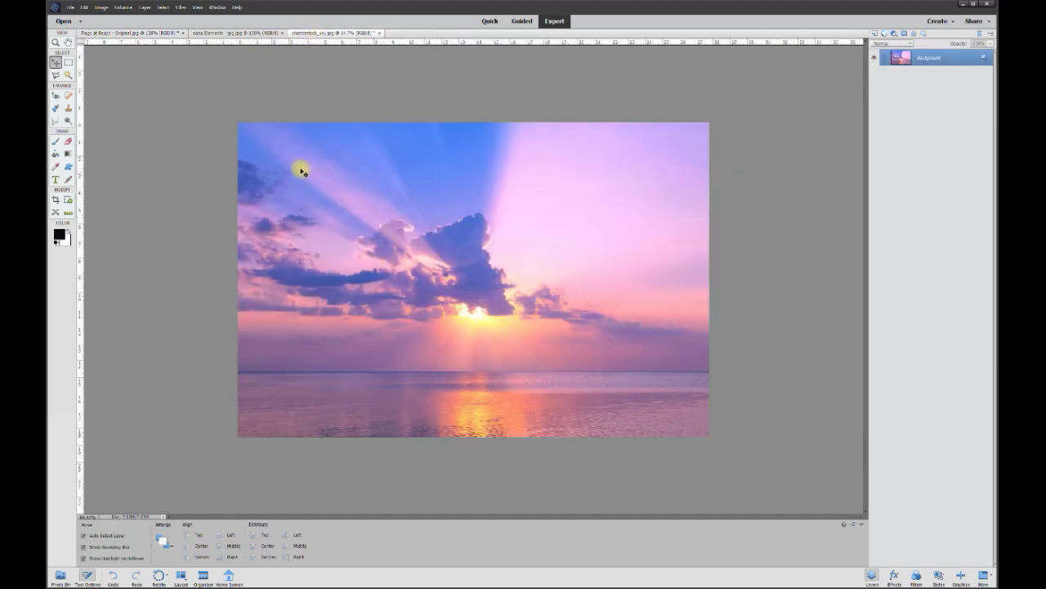
left_click(159, 32)
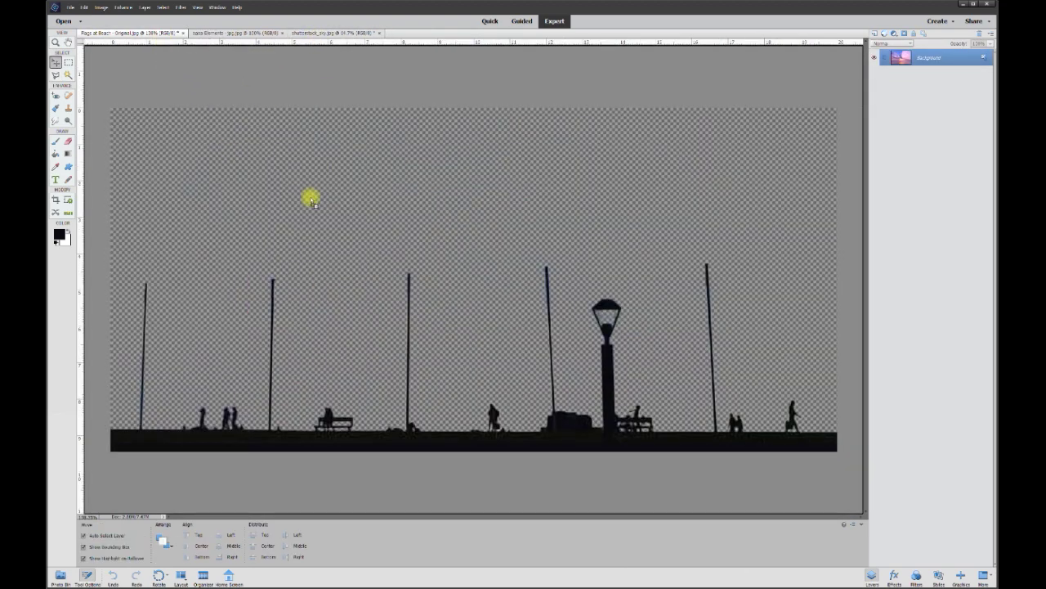
left_click_drag(311, 199, 281, 198)
key("ctrl+minus")
key("ctrl+minus")
key("ctrl+minus")
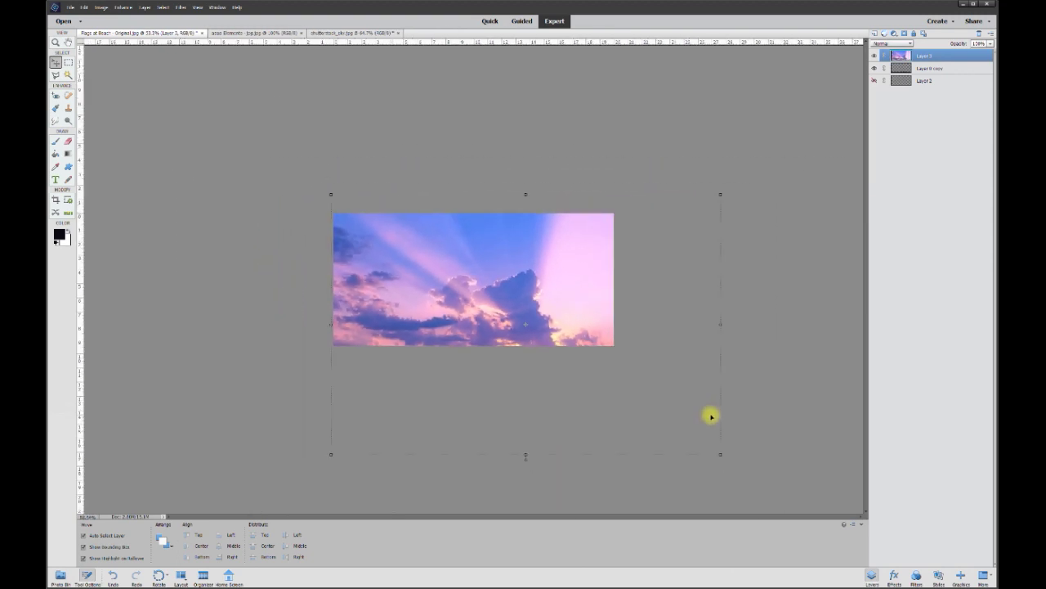
left_click_drag(723, 457, 631, 368)
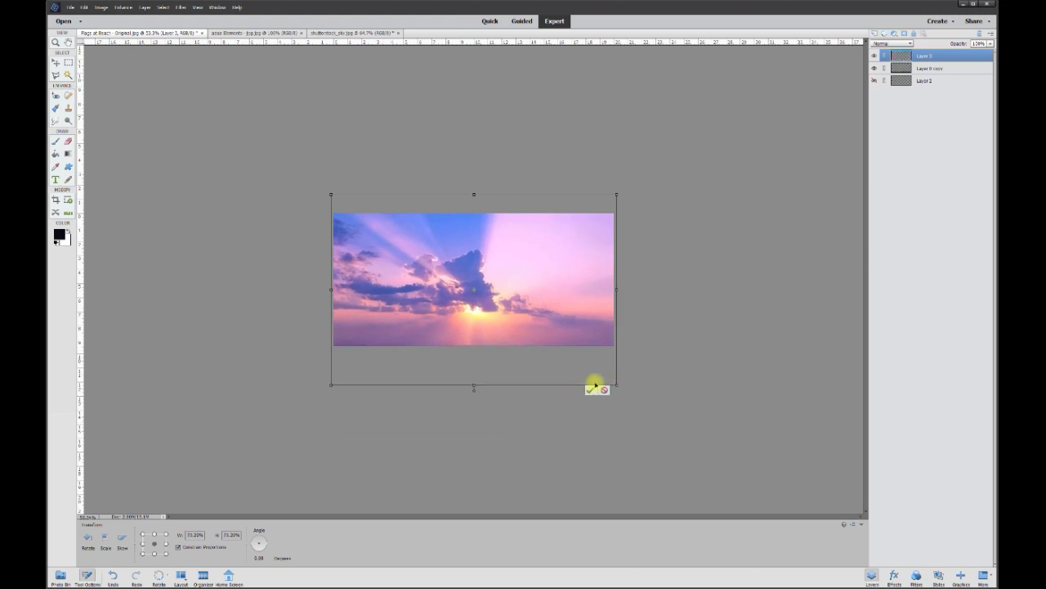
left_click(591, 390)
key("ctrl+0")
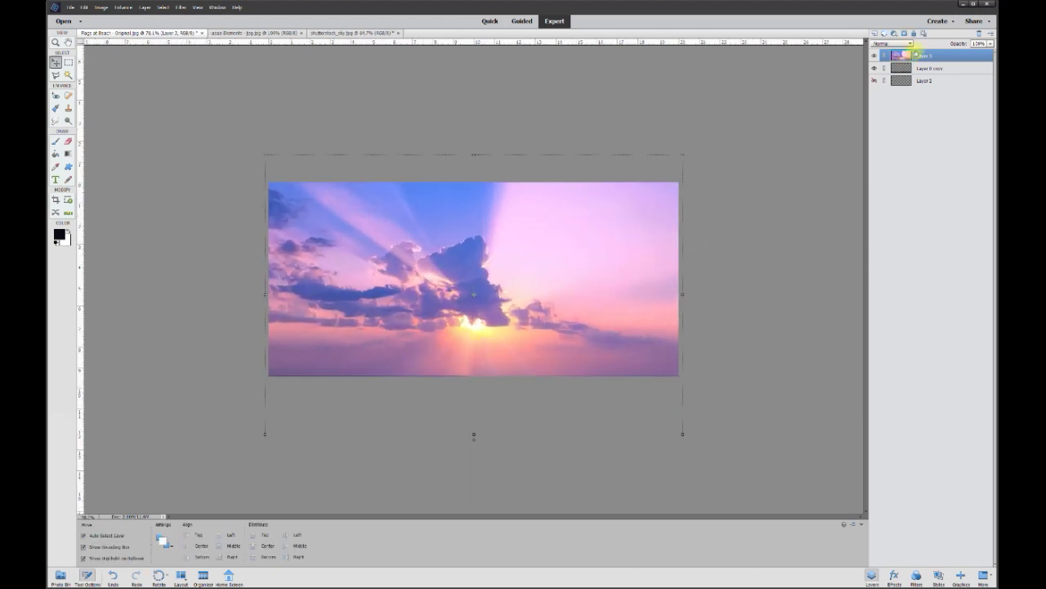
Step: Move the sky layer beneath the silhouettes and shift it slightly into place
left_click_drag(921, 56, 922, 87)
key("ctrl+0")
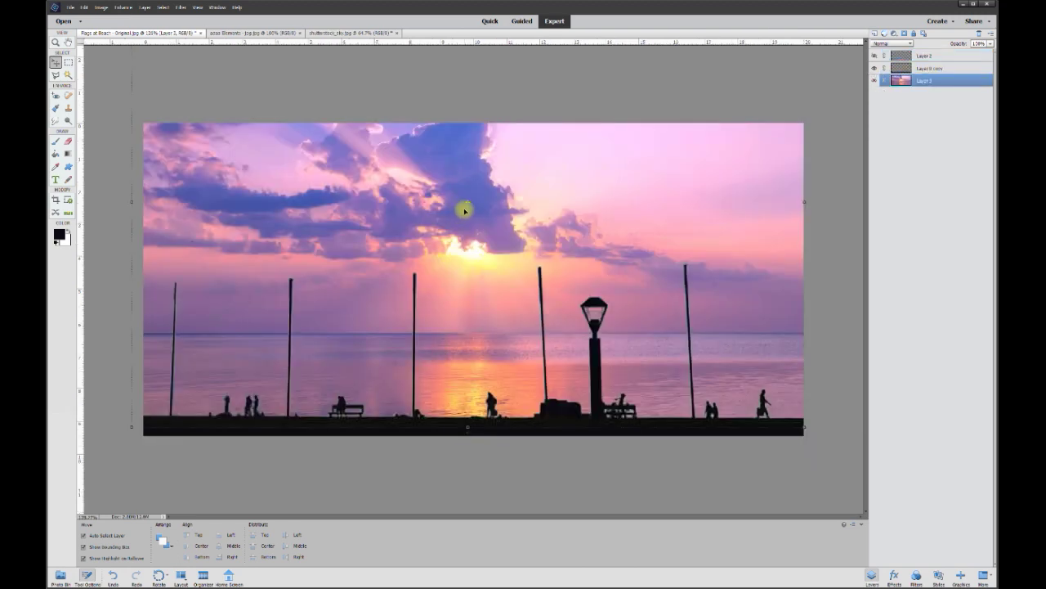
left_click_drag(464, 212, 478, 279)
Step: On Layer 0 copy, push Brightness/Contrast contrast near maximum and raise the brightness
left_click(841, 355)
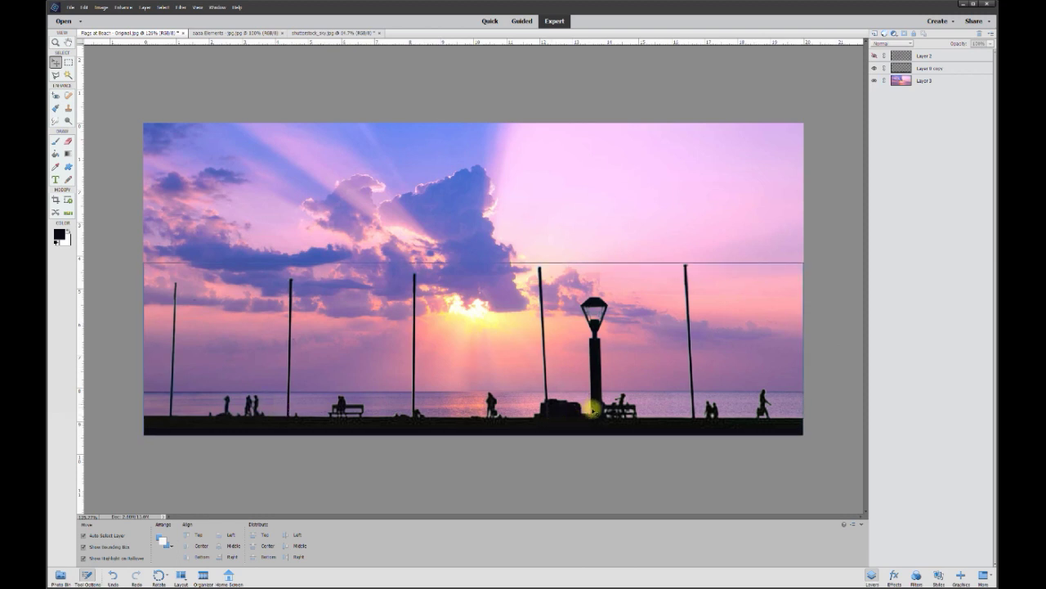
left_click(565, 417)
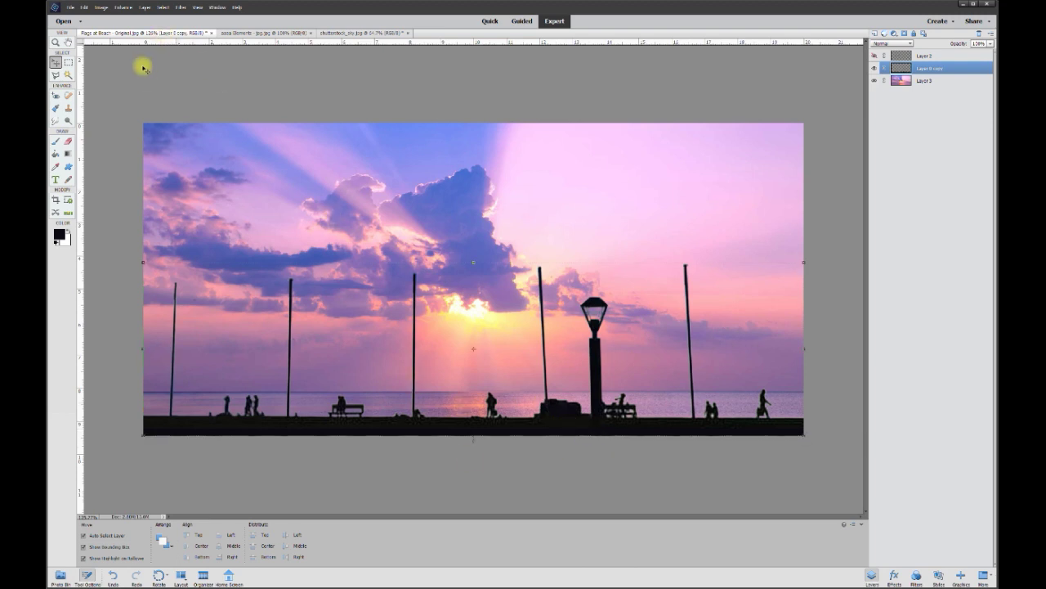
left_click(121, 7)
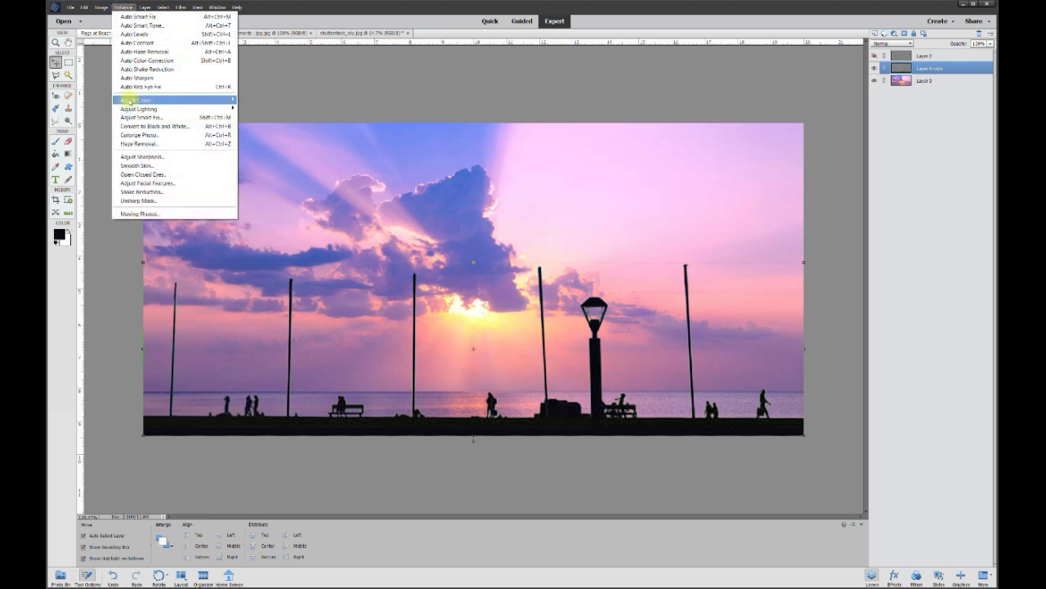
mouse_move(139, 99)
left_click(266, 118)
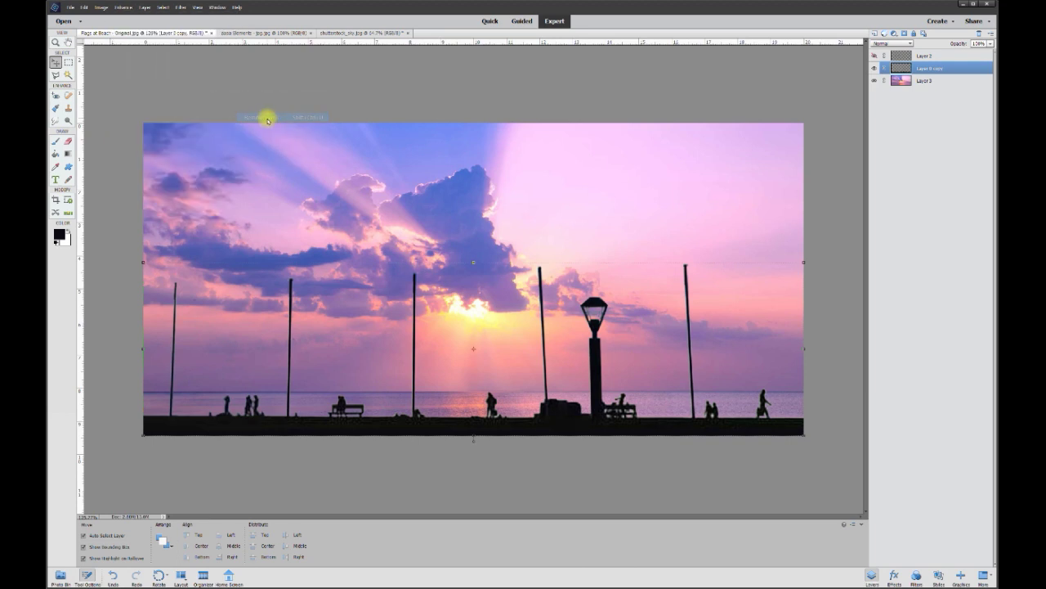
left_click(124, 8)
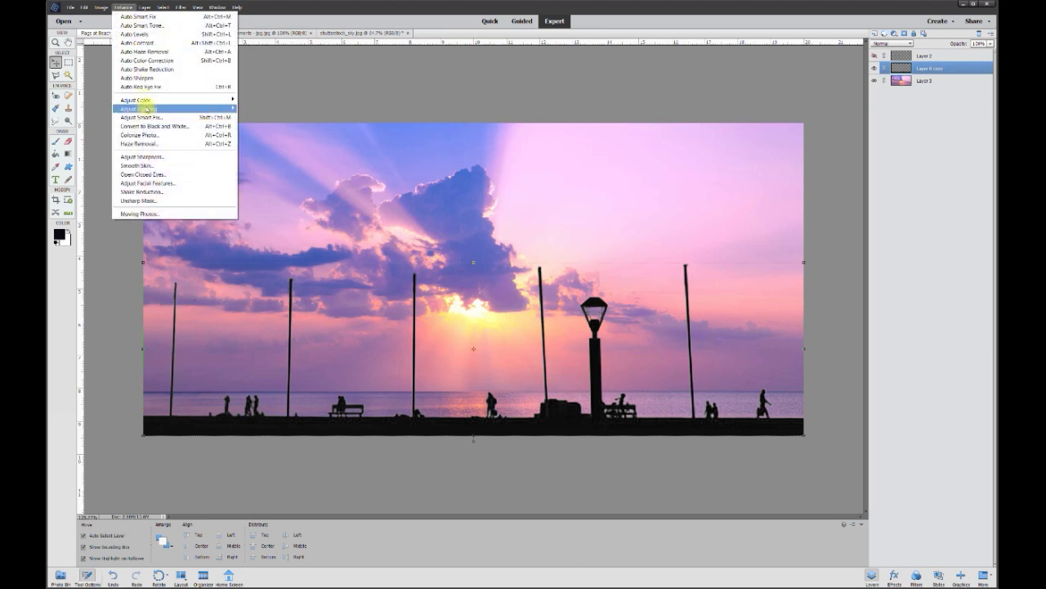
mouse_move(141, 108)
left_click(284, 118)
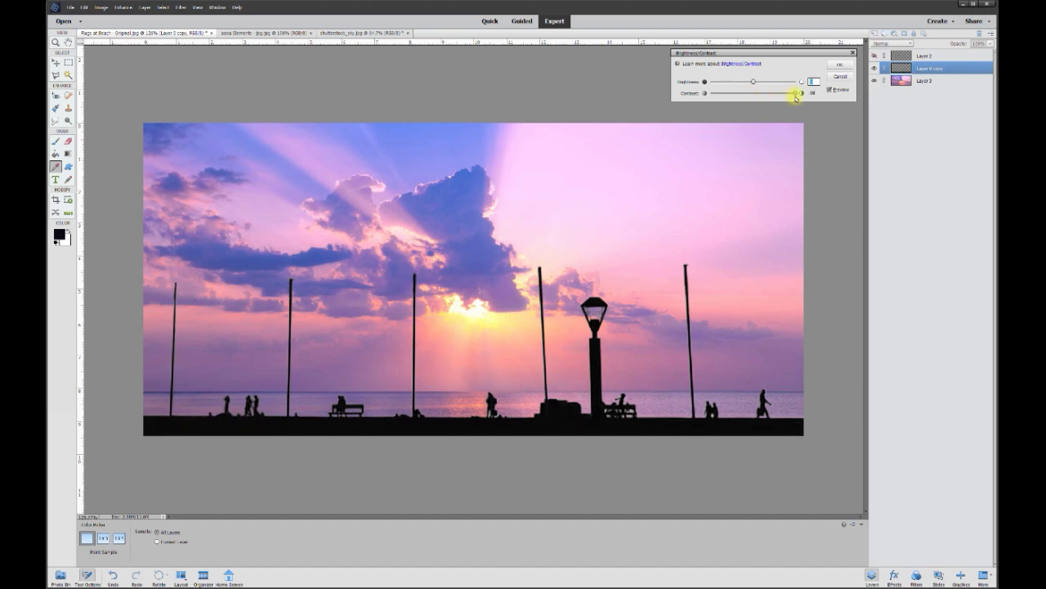
left_click_drag(728, 96, 815, 97)
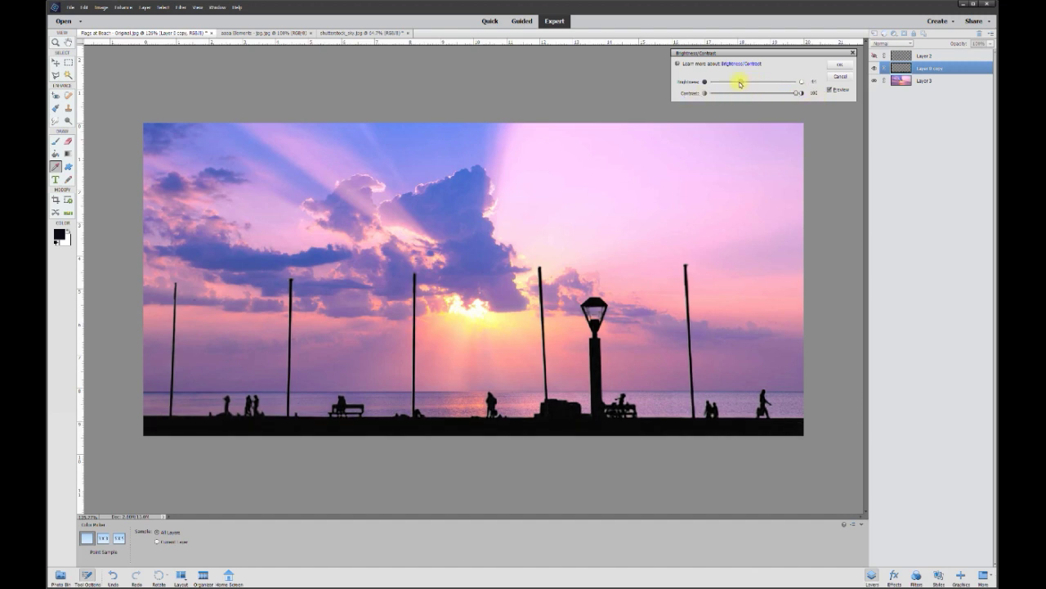
left_click_drag(716, 82, 740, 87)
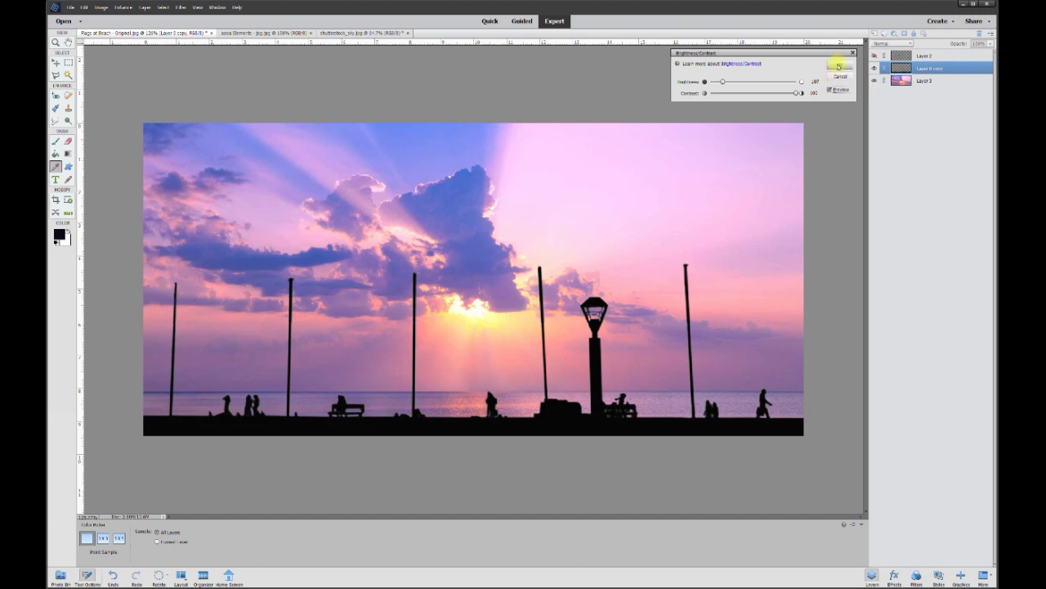
Step: Confirm the Brightness/Contrast change, make the Layer 2 flags visible, and select the sky layer
left_click(838, 66)
left_click(852, 196)
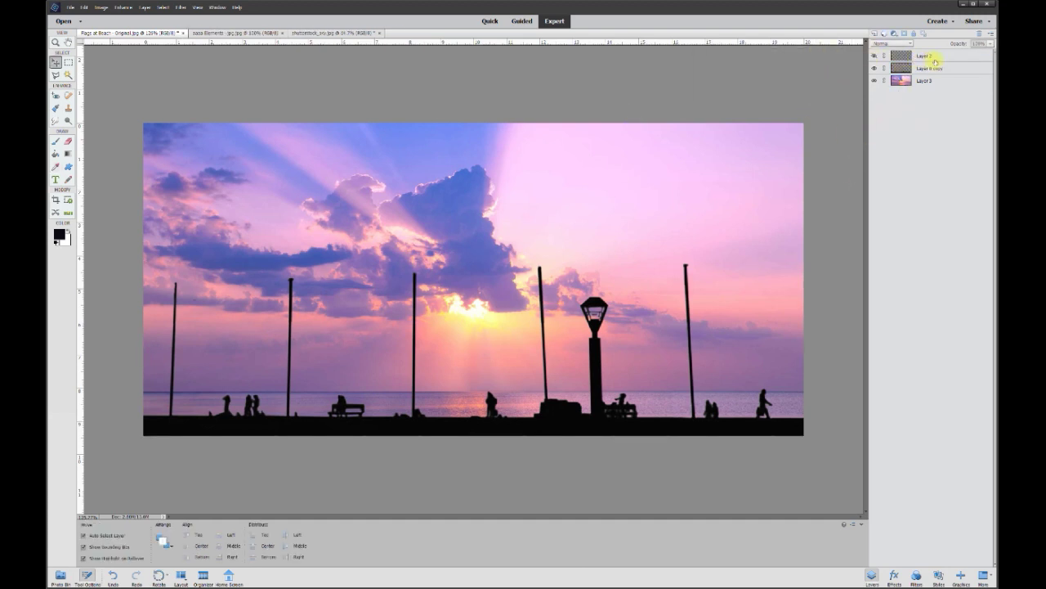
left_click(874, 55)
left_click(874, 55)
left_click(874, 56)
left_click(874, 56)
left_click(873, 56)
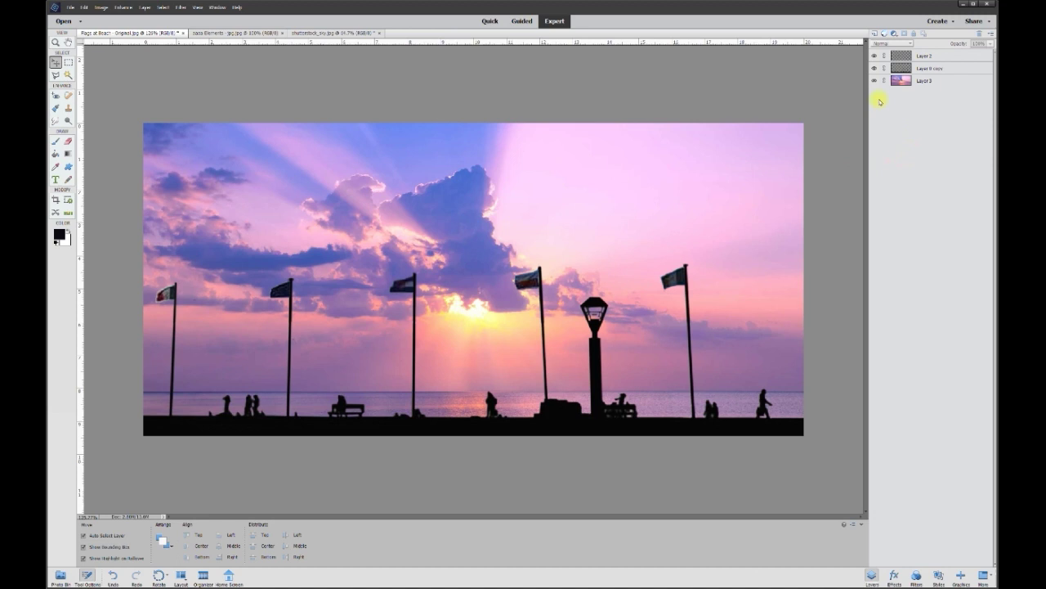
left_click(928, 81)
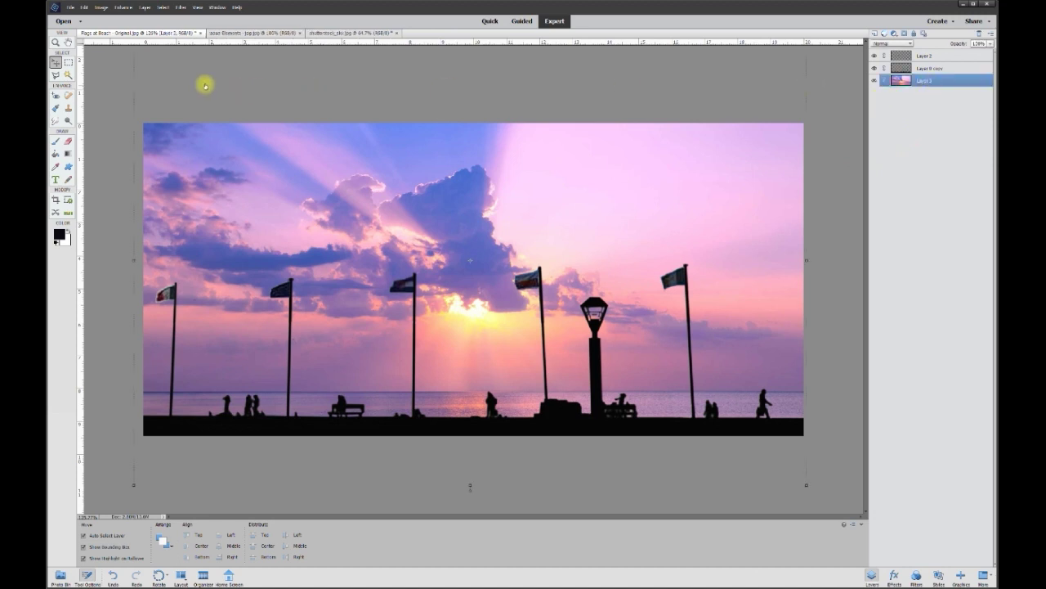
Step: Apply Enhance > Adjust Color > Remove Color to make the Layer 3 sky black and white
left_click(123, 8)
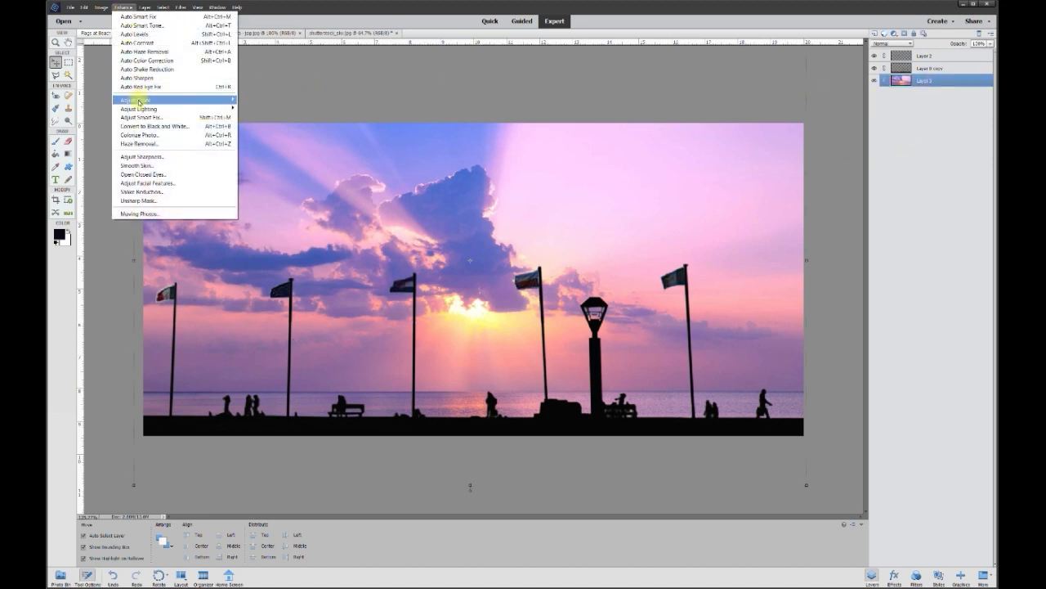
mouse_move(213, 104)
left_click(263, 116)
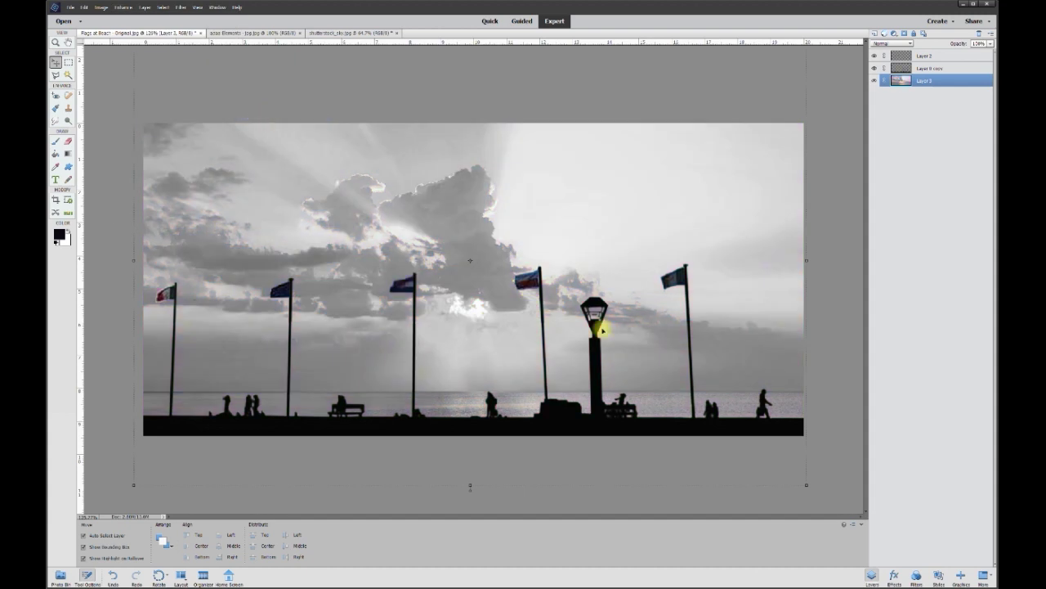